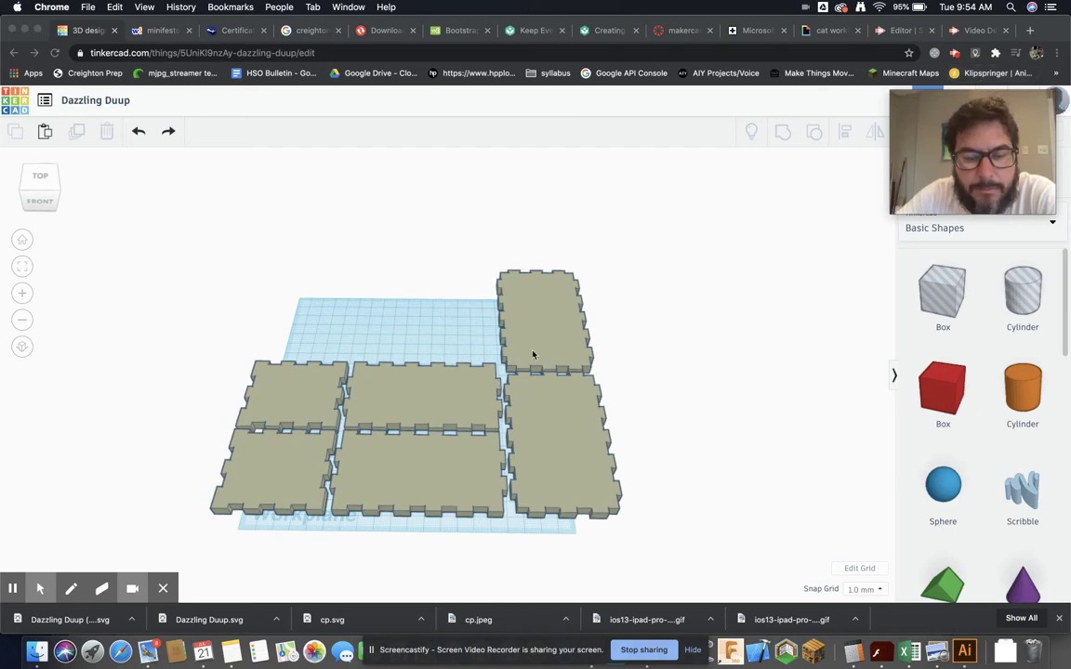
# Step: Dismiss Chrome's downloads bar and bring up Tinkercad's Import Shapes dialog over the box panels
pyautogui.click(1058, 618)
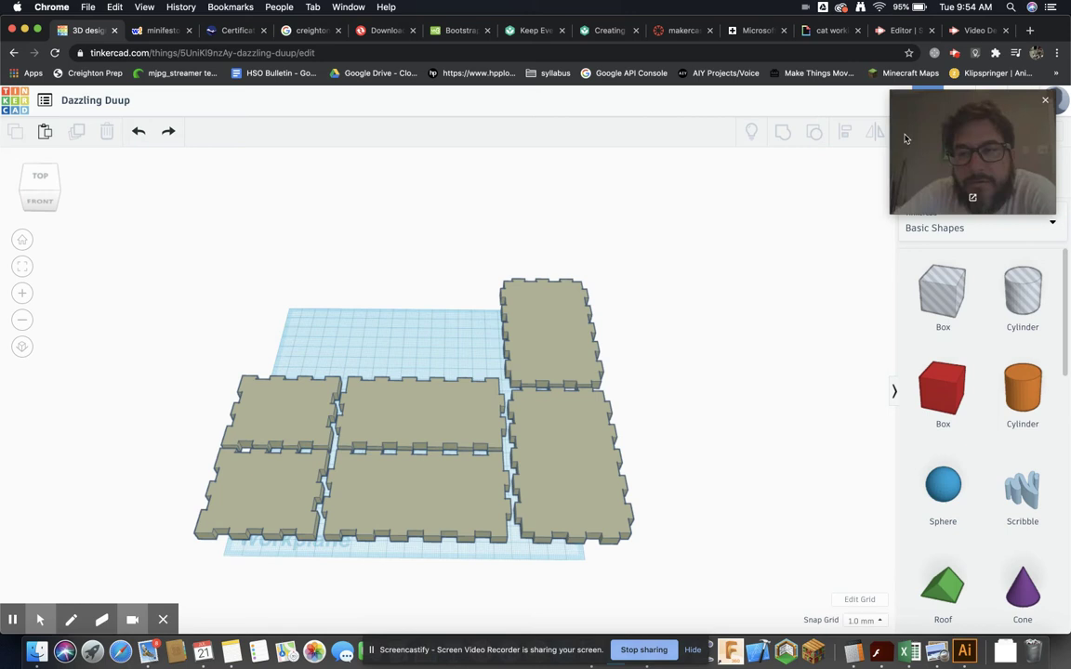
pyautogui.moveTo(914, 123); pyautogui.dragTo(88, 307)
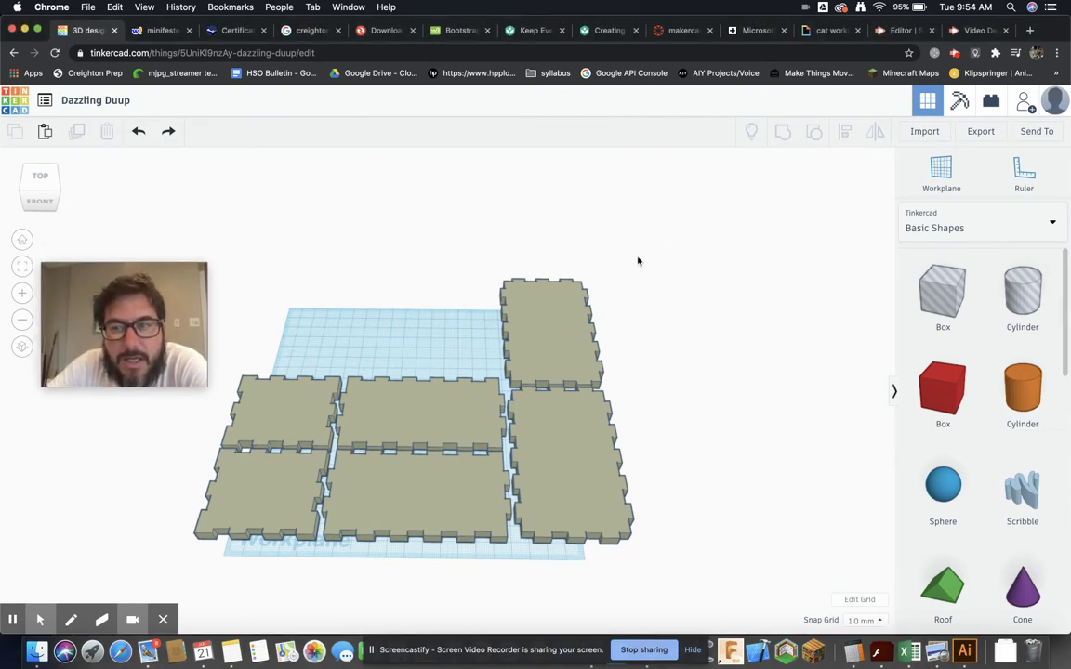
# Step: Bring up Import Shapes, then dismiss it without importing any file
pyautogui.click(923, 132)
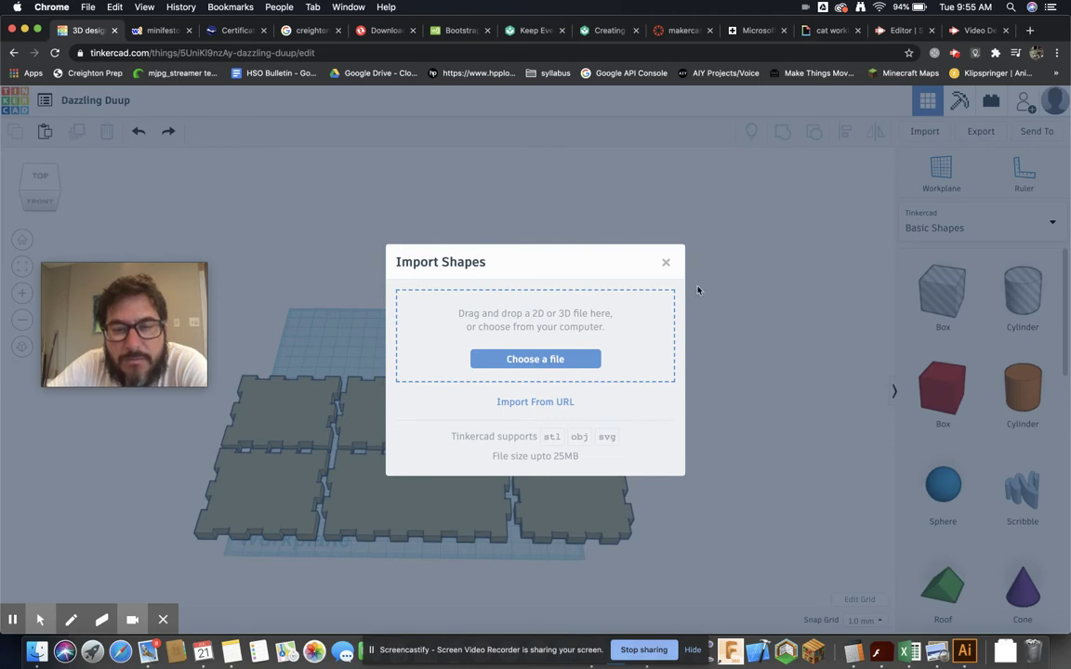
pyautogui.click(666, 263)
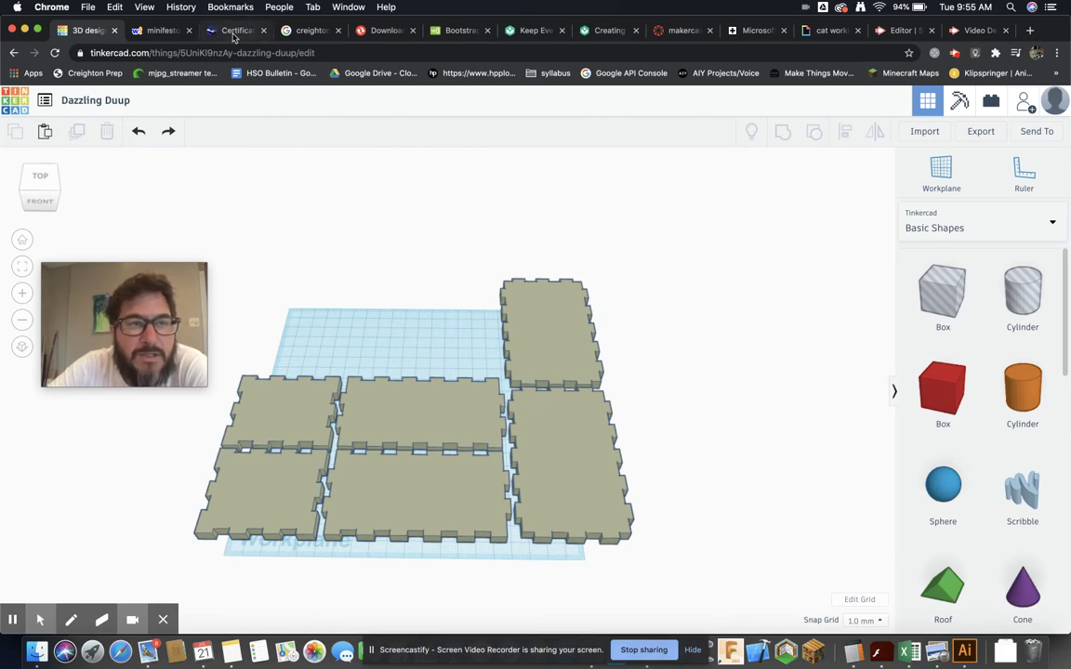
# Step: Save the blue CP logo from the 'creighton prep svg' image results as download.jpeg in Downloads
pyautogui.click(302, 33)
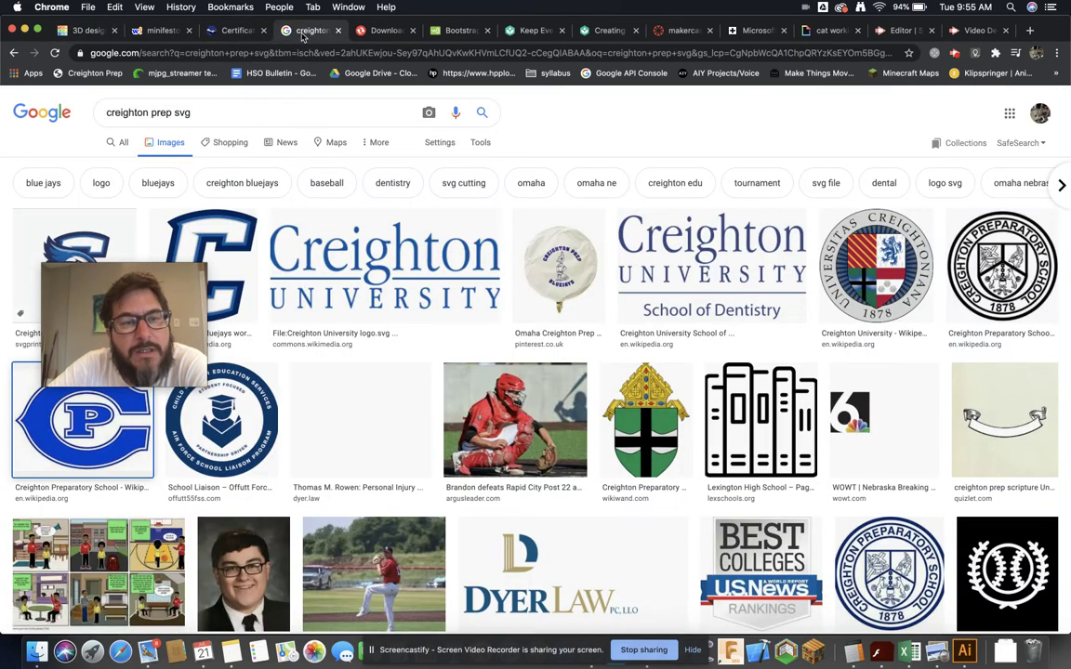
pyautogui.moveTo(159, 279); pyautogui.dragTo(162, 184)
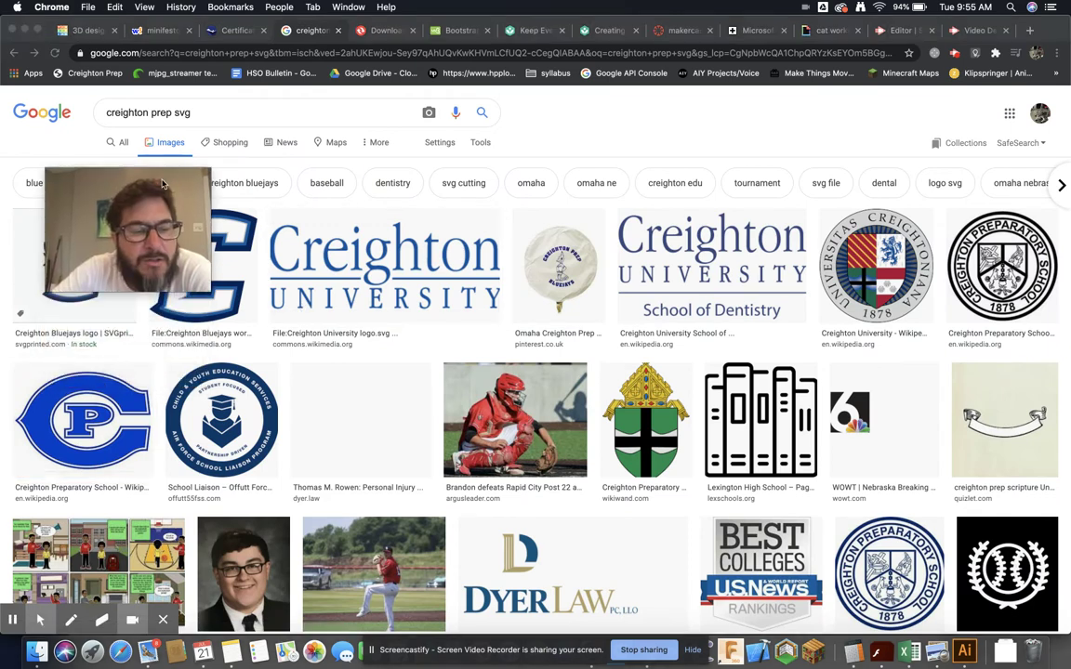
pyautogui.click(101, 418)
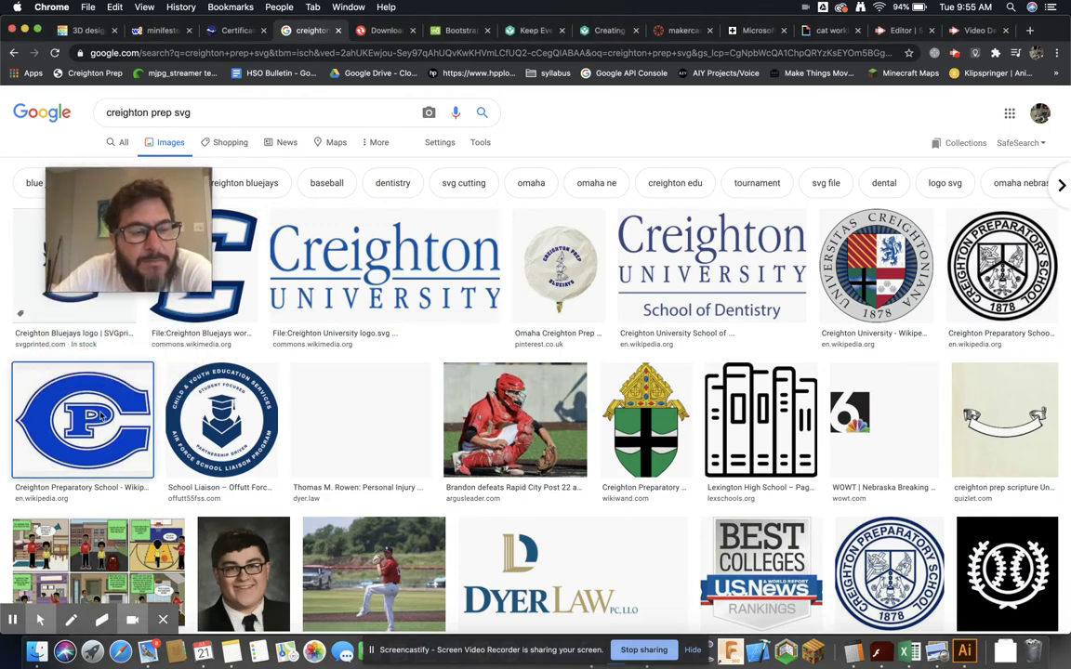
pyautogui.rightClick(101, 417)
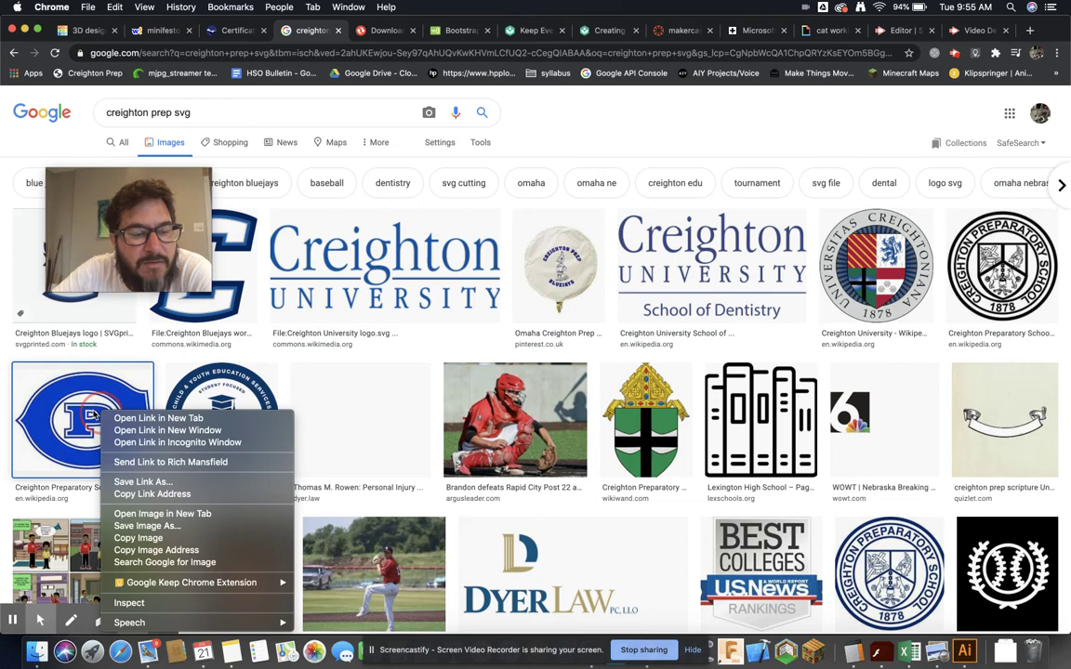
pyautogui.click(130, 526)
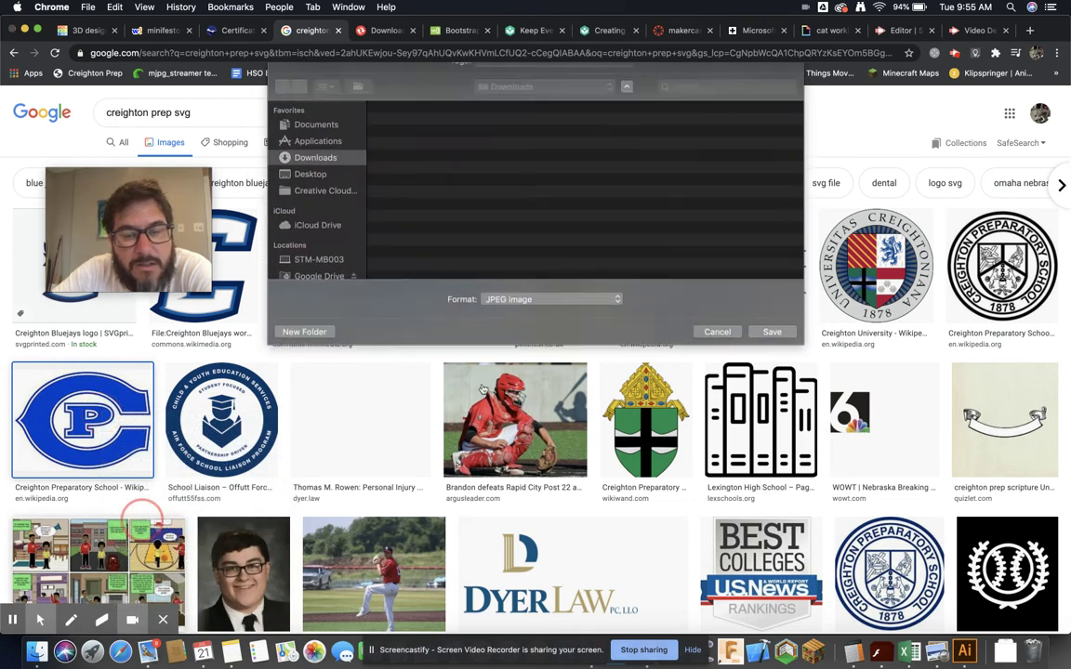
pyautogui.click(617, 340)
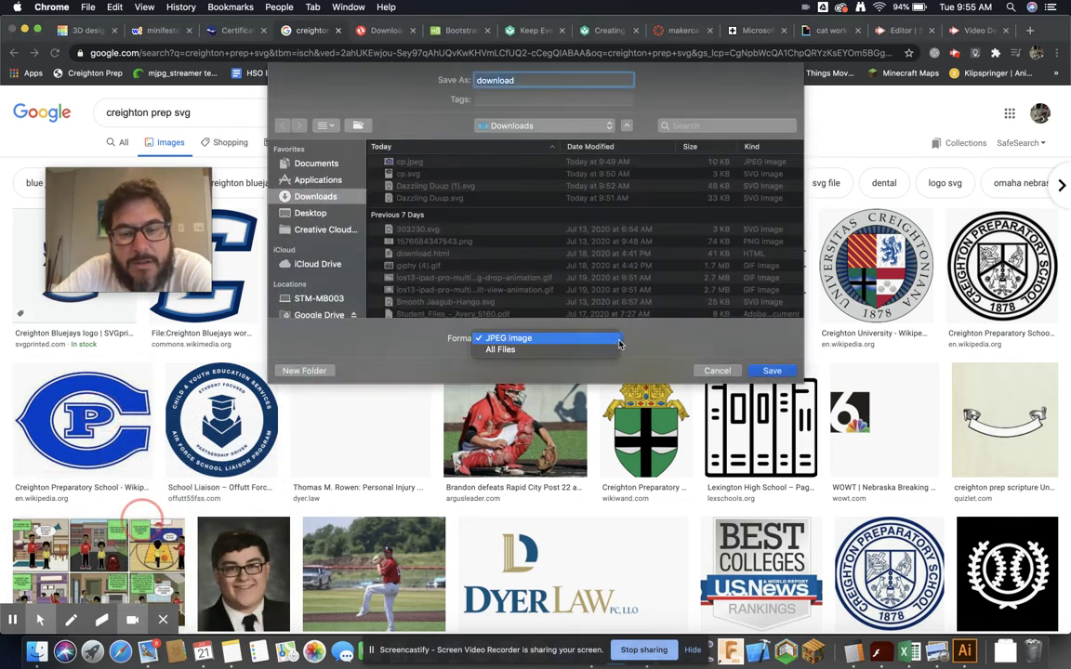
pyautogui.click(619, 342)
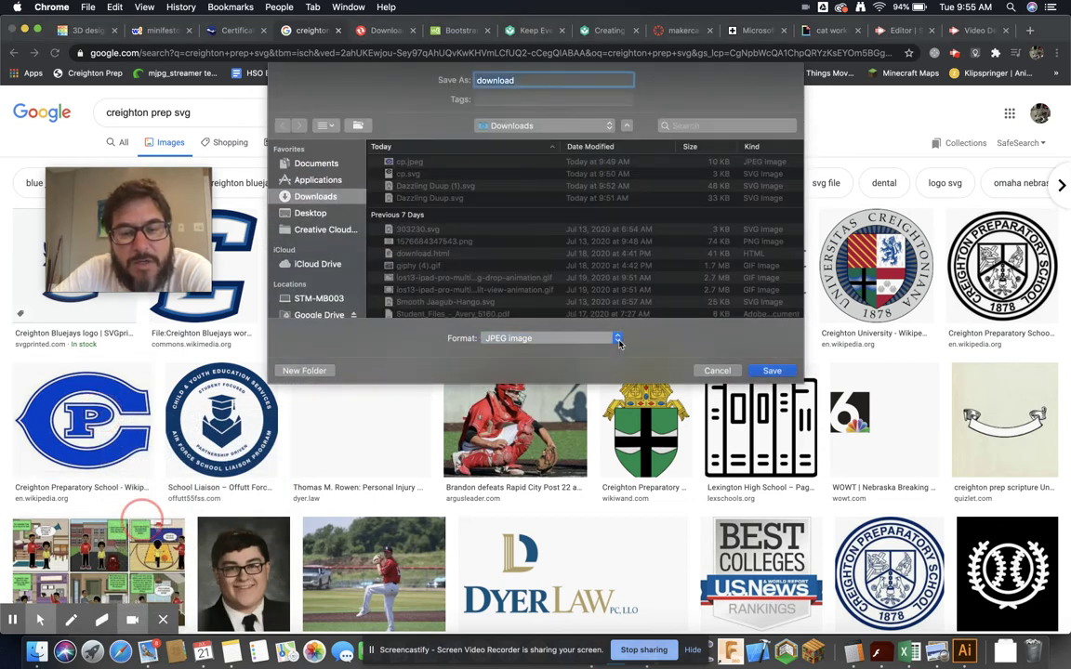
pyautogui.click(771, 371)
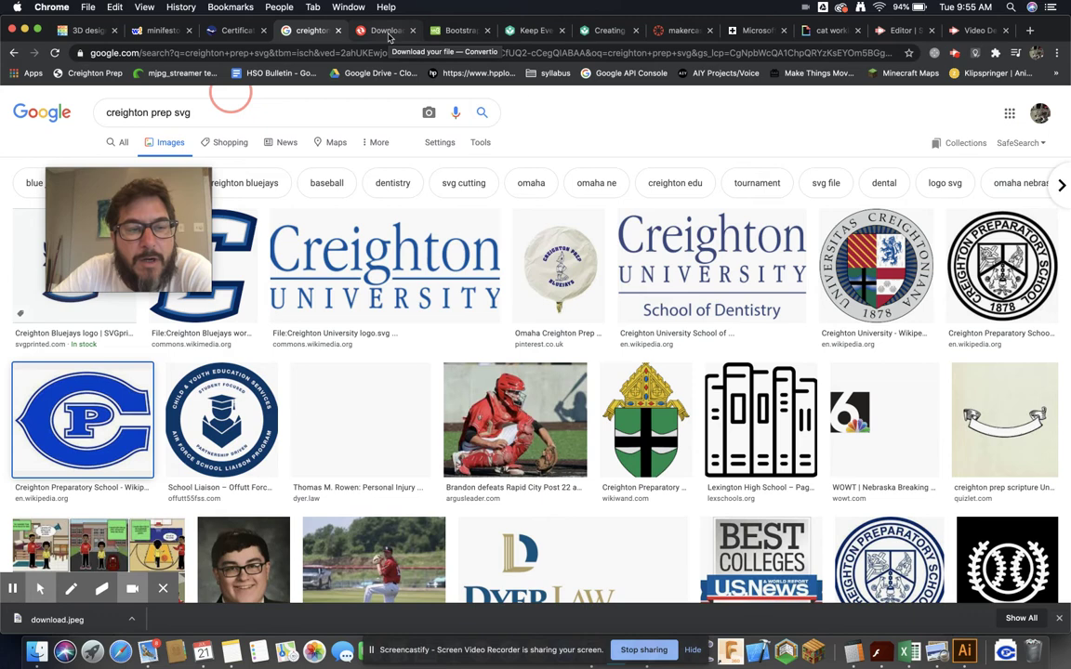
# Step: Upload download.jpeg from Downloads to Convertio's File Converter page
pyautogui.click(386, 30)
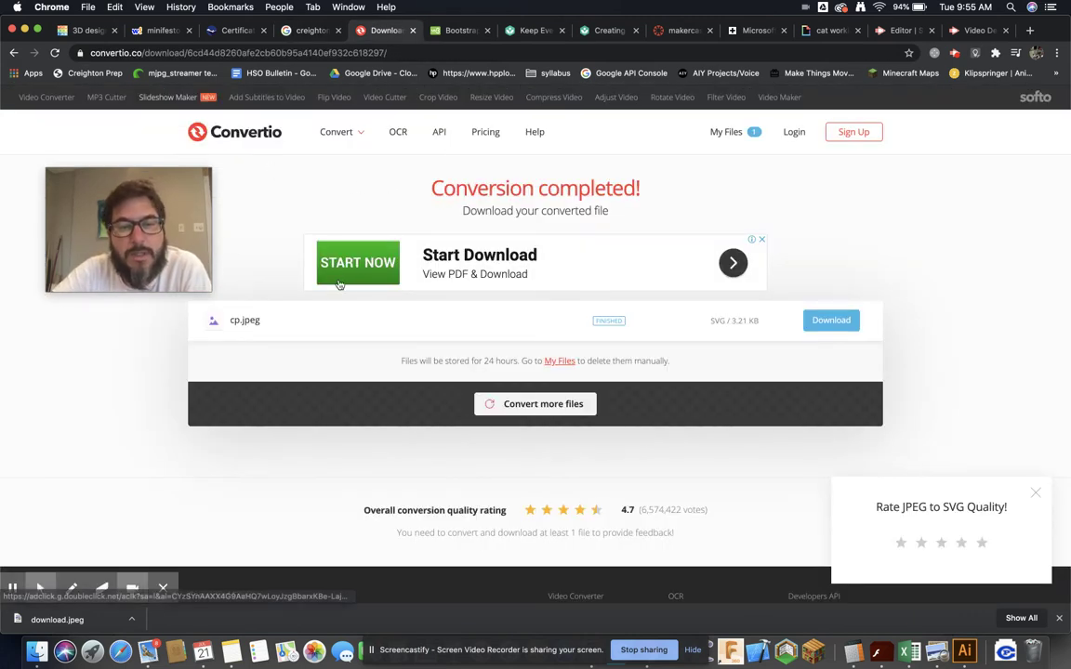
pyautogui.click(232, 124)
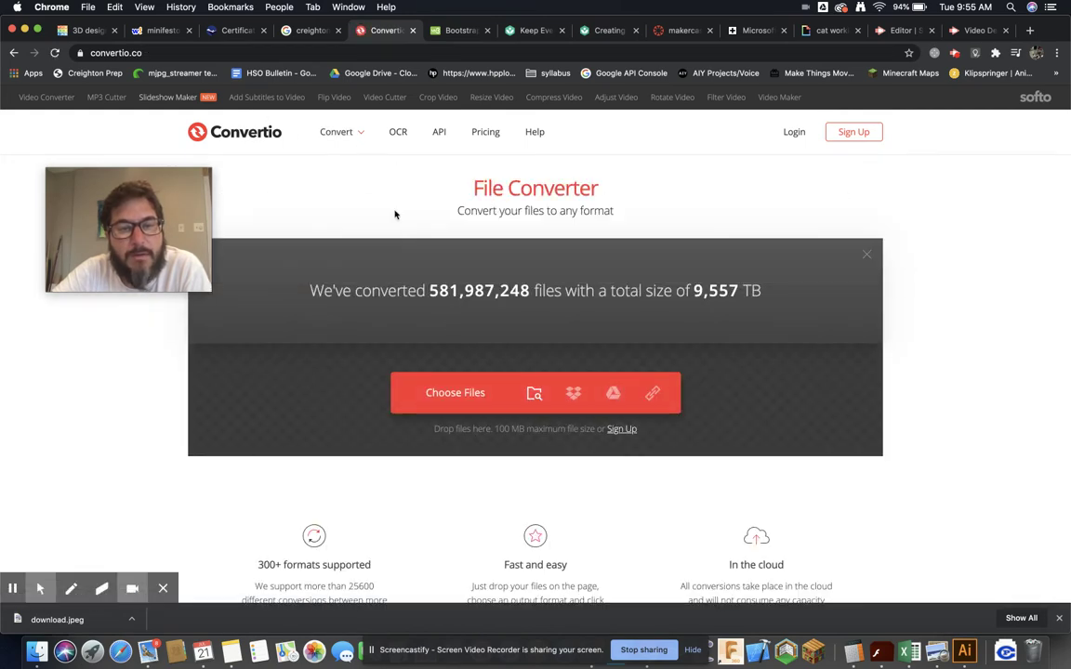
pyautogui.moveTo(342, 134)
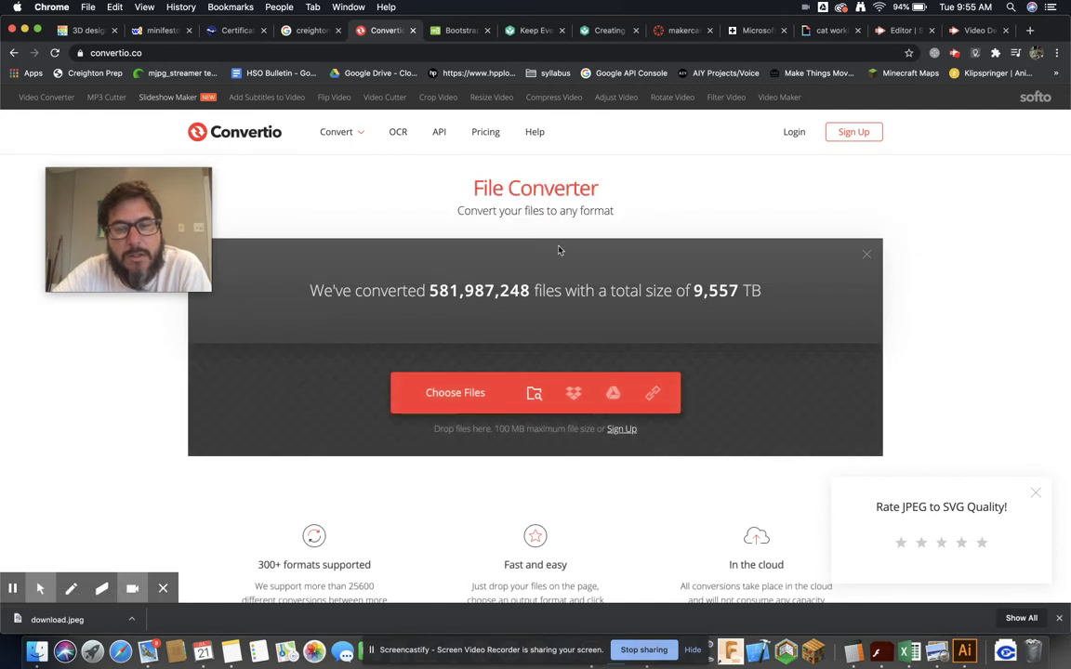
pyautogui.click(455, 392)
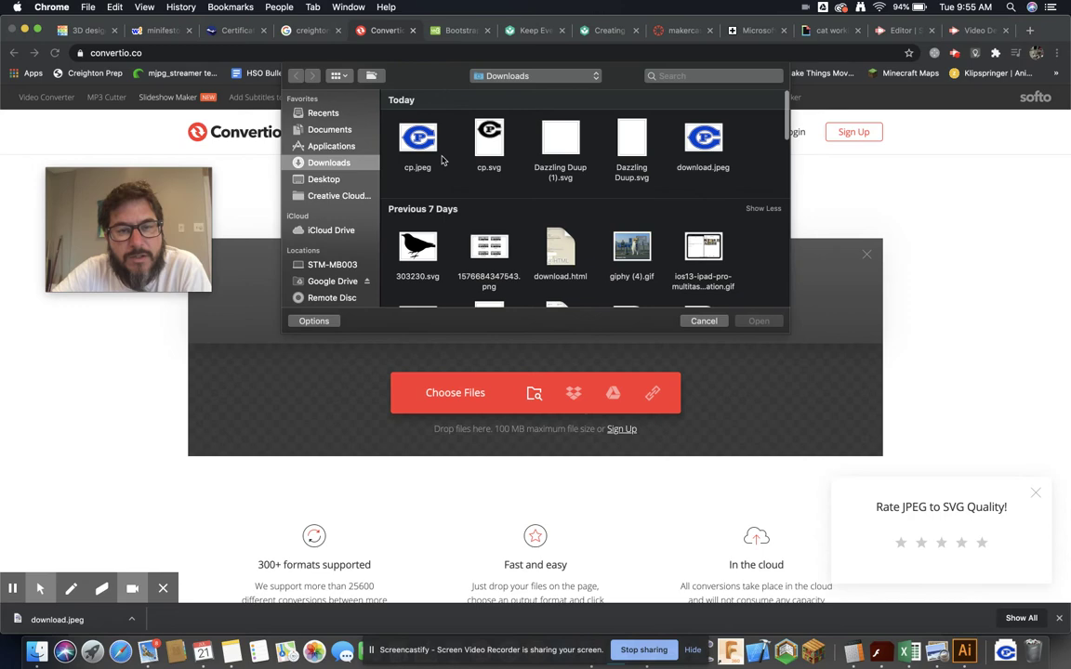
pyautogui.click(712, 151)
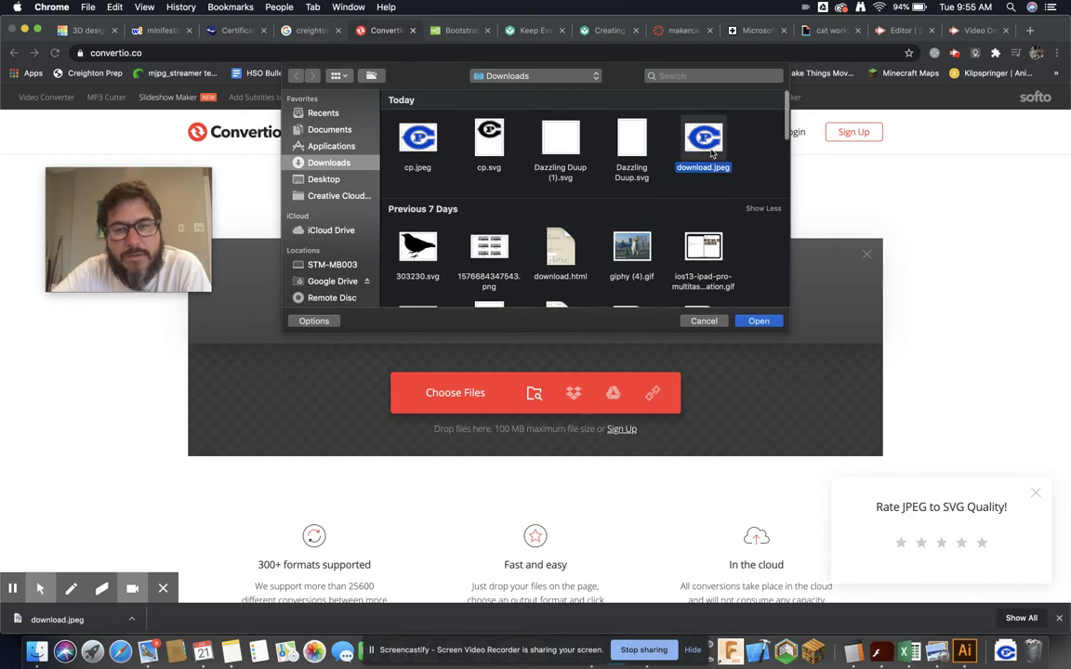
pyautogui.click(766, 321)
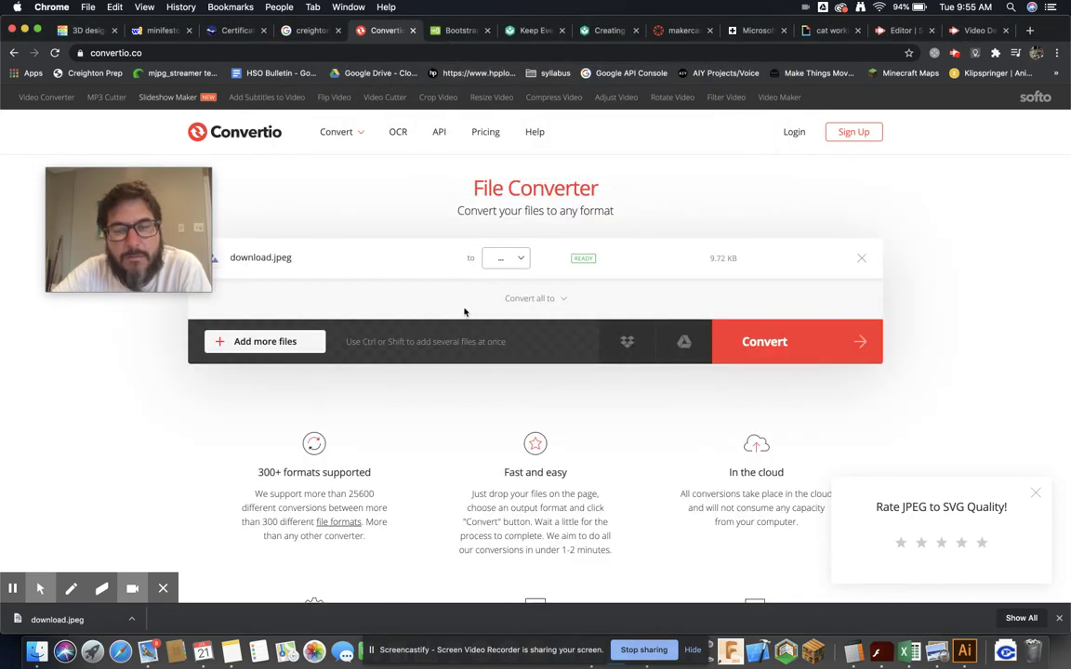
# Step: Set the conversion output format to SVG
pyautogui.click(527, 260)
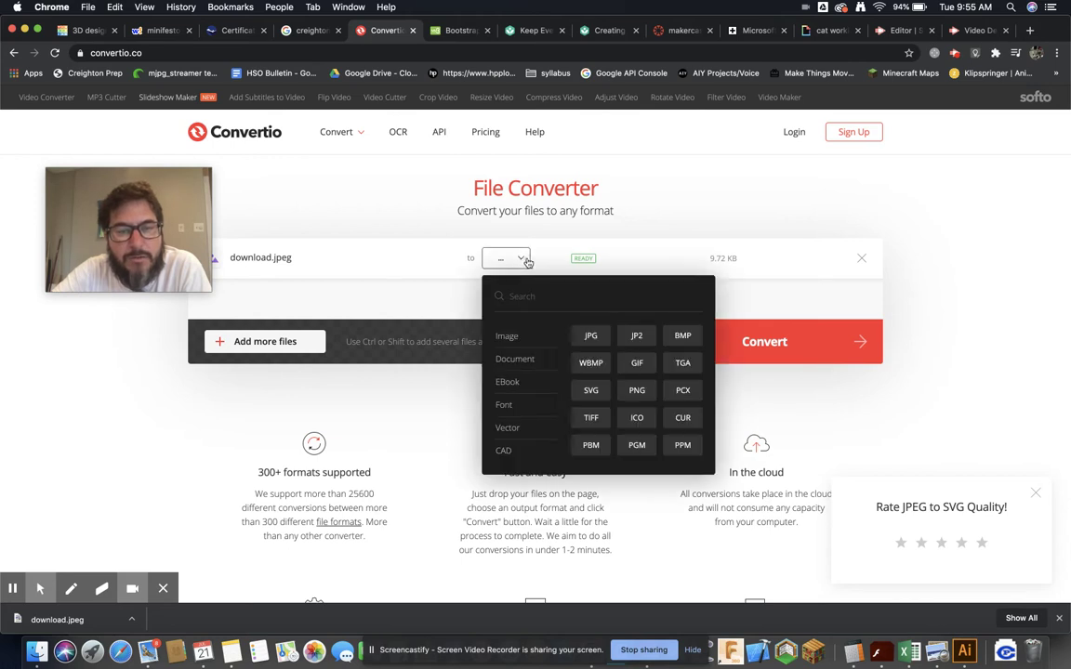
pyautogui.click(590, 336)
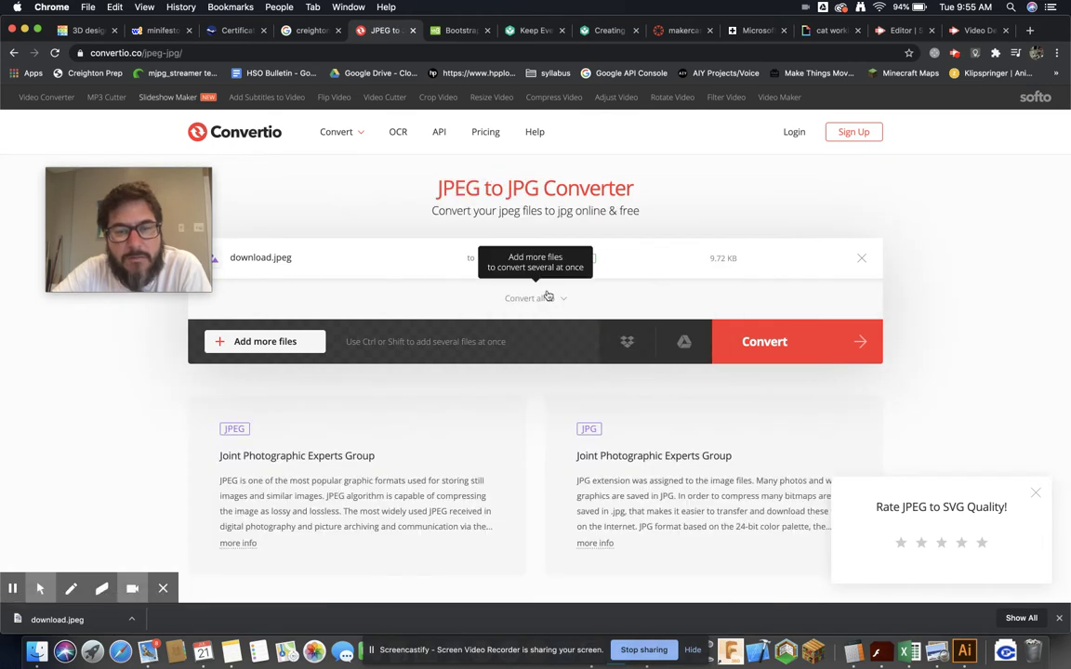
pyautogui.click(507, 258)
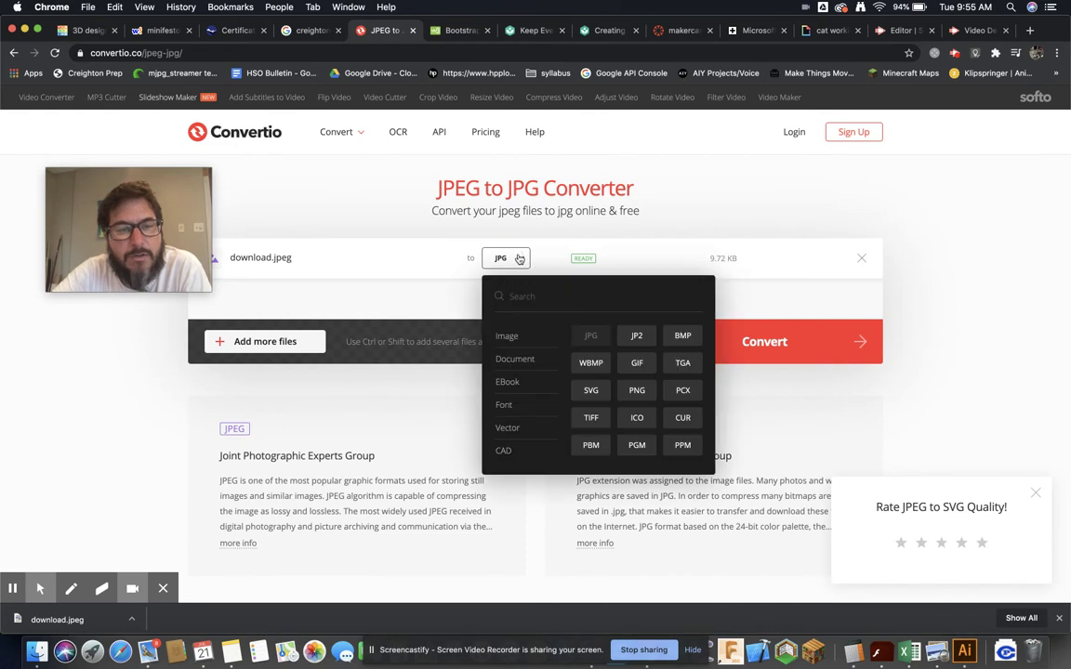
pyautogui.click(591, 391)
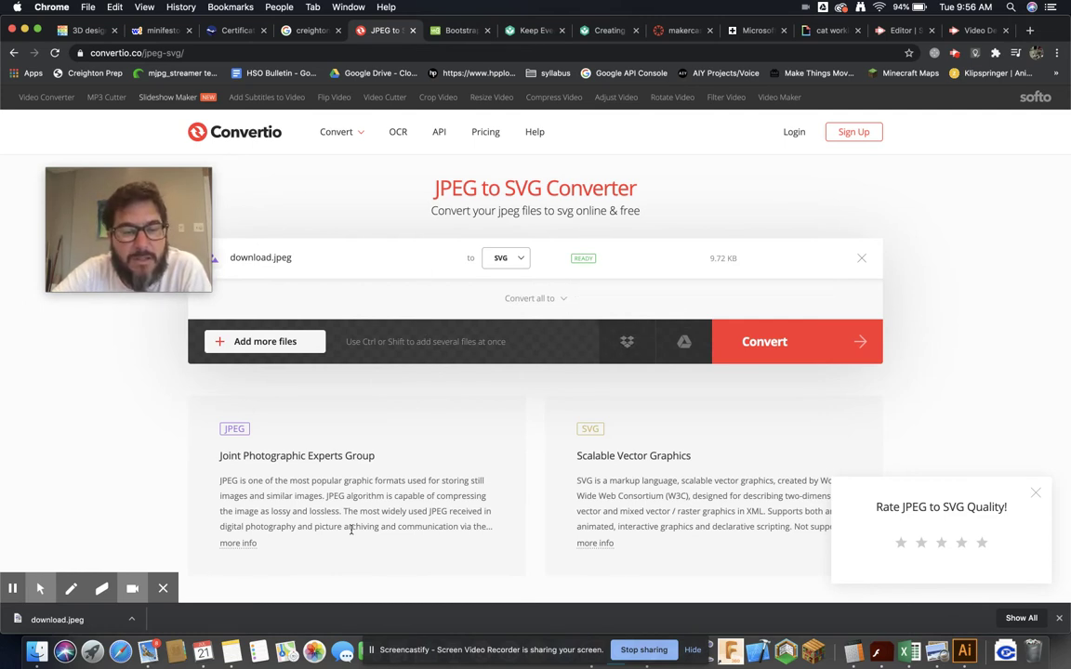
# Step: Convert download.jpeg to a 3.21 KB SVG and save download.svg
pyautogui.click(792, 344)
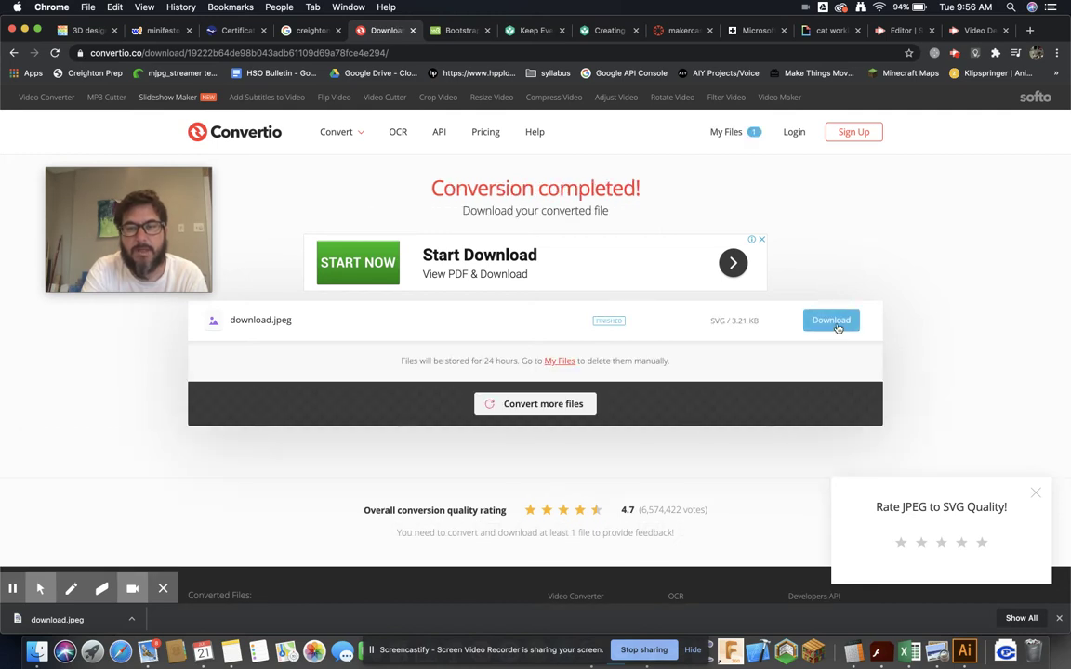
pyautogui.click(842, 323)
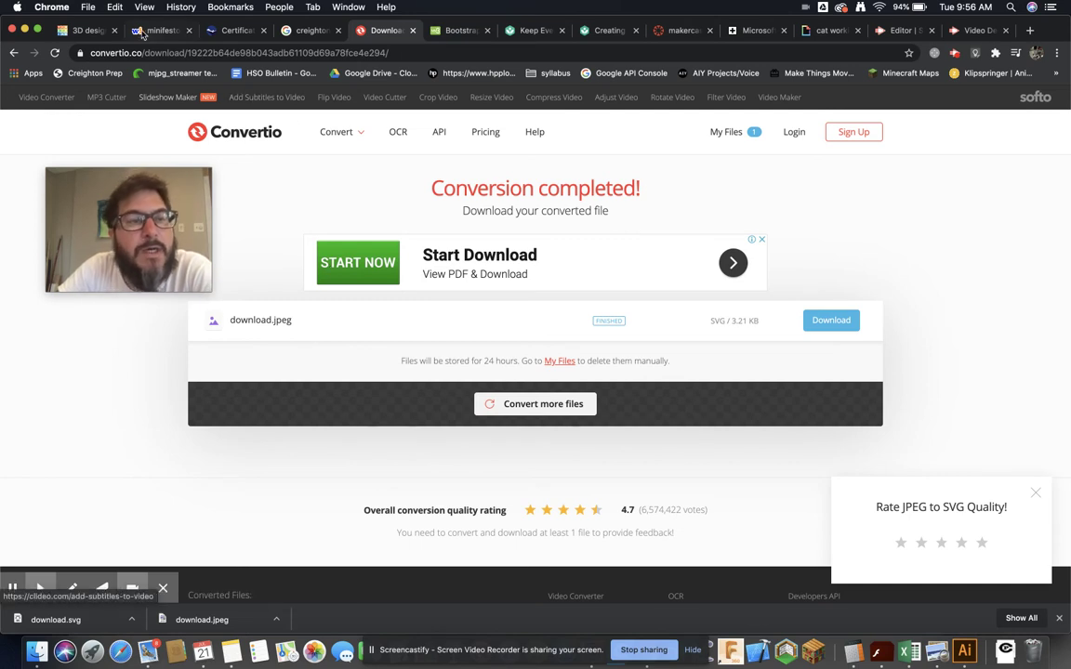
# Step: Import download.svg from Downloads into the Tinkercad box panel design
pyautogui.click(93, 30)
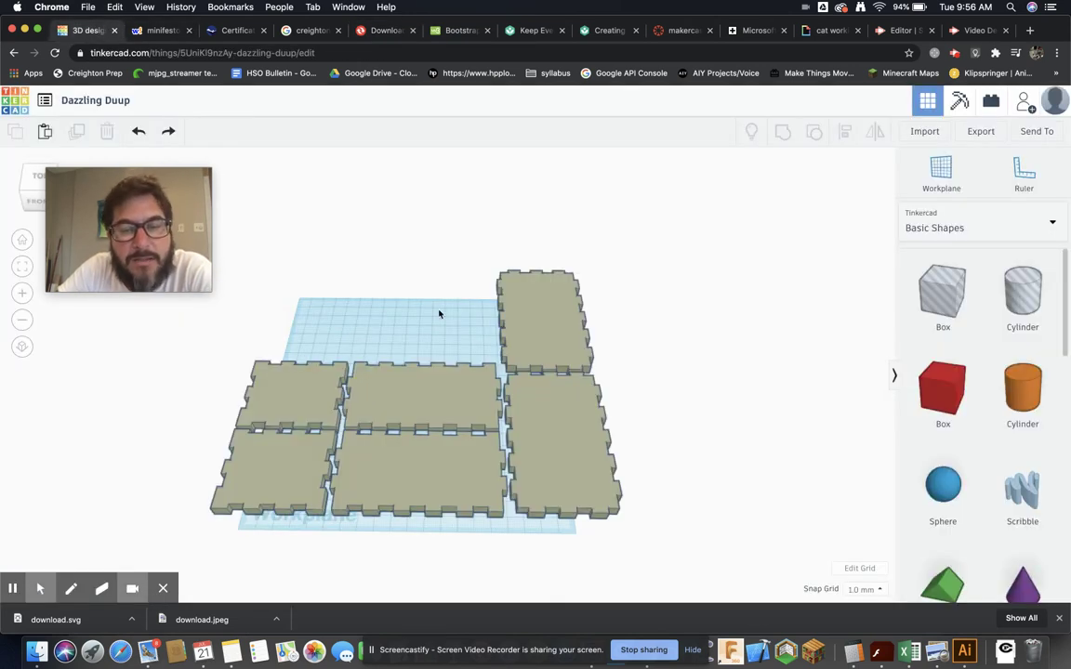
pyautogui.click(925, 131)
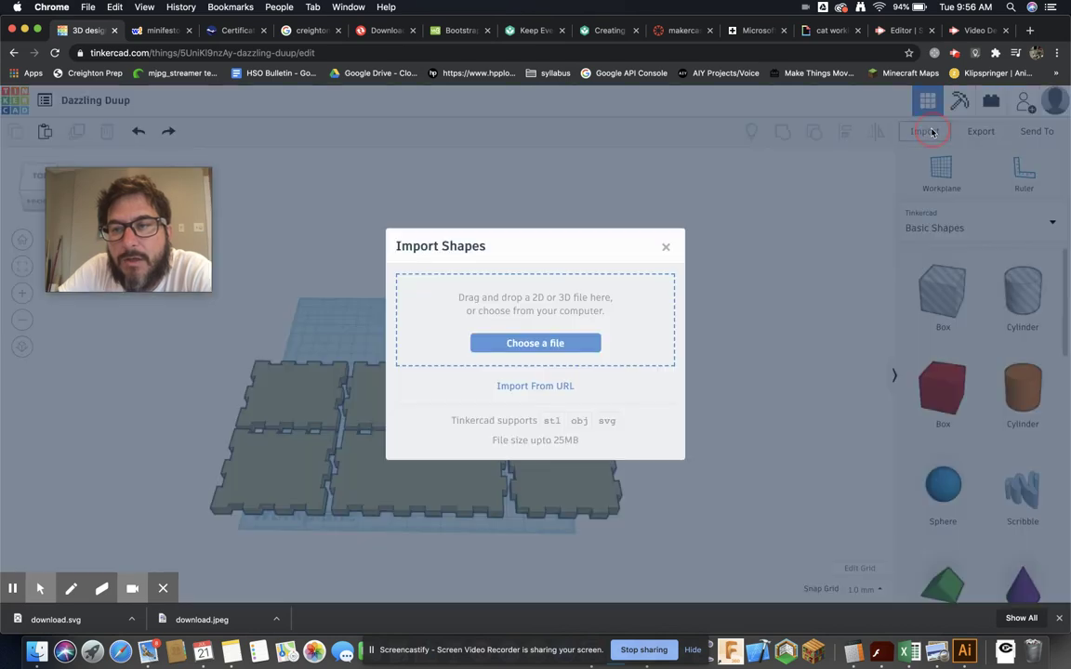
pyautogui.click(536, 342)
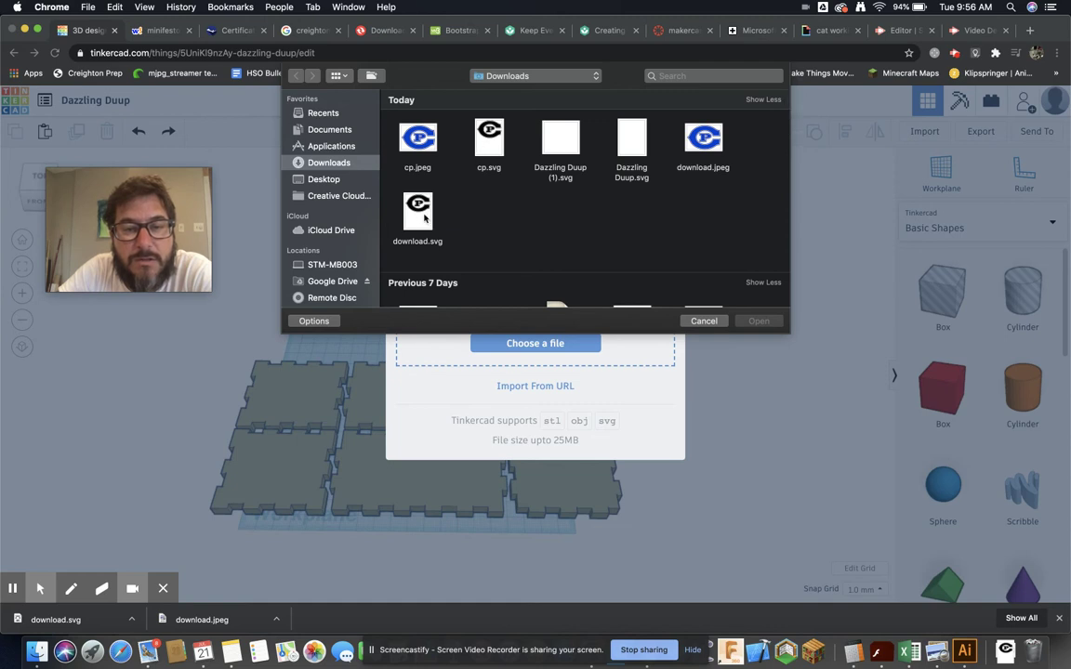
pyautogui.click(418, 219)
pyautogui.click(759, 322)
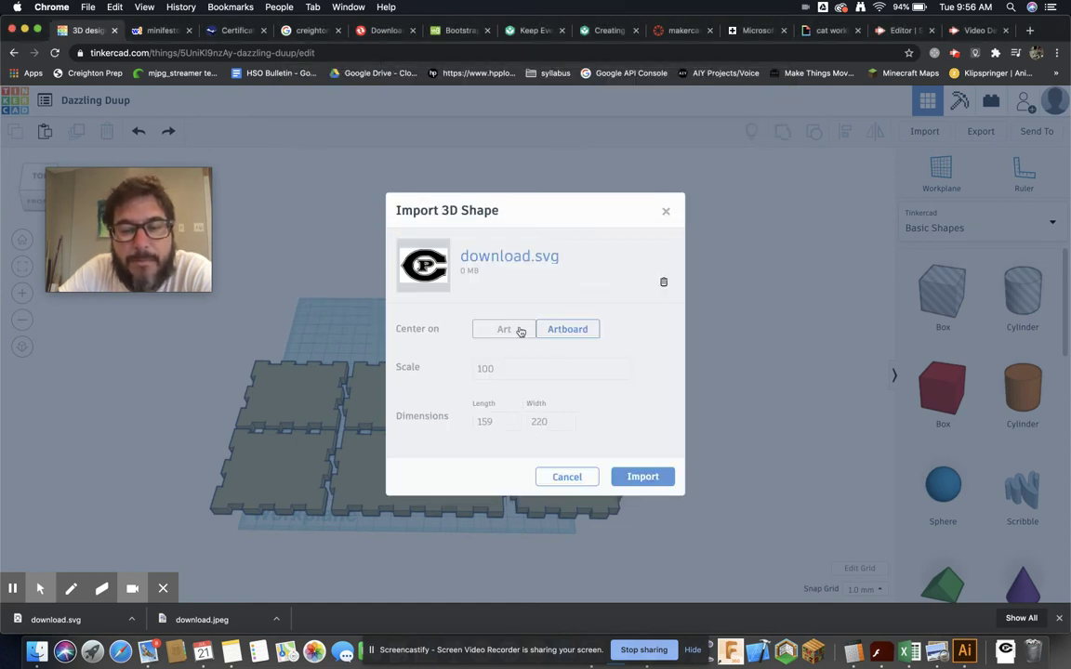
pyautogui.click(640, 476)
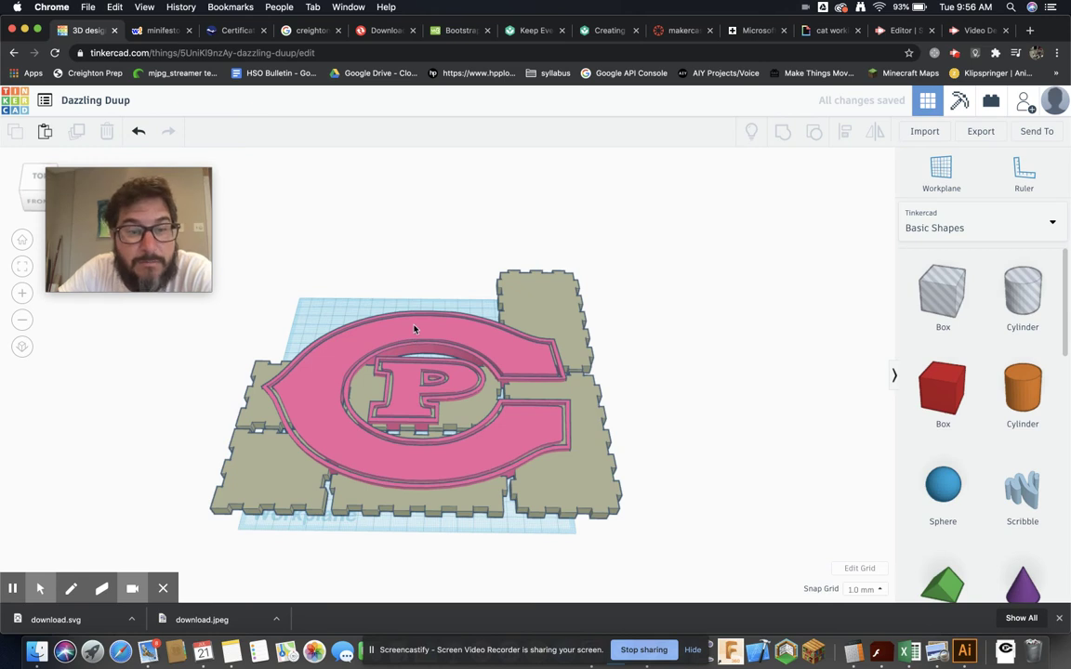
# Step: Scale the CP logo down to about 72 by 44 mm and make it a hole
pyautogui.click(415, 329)
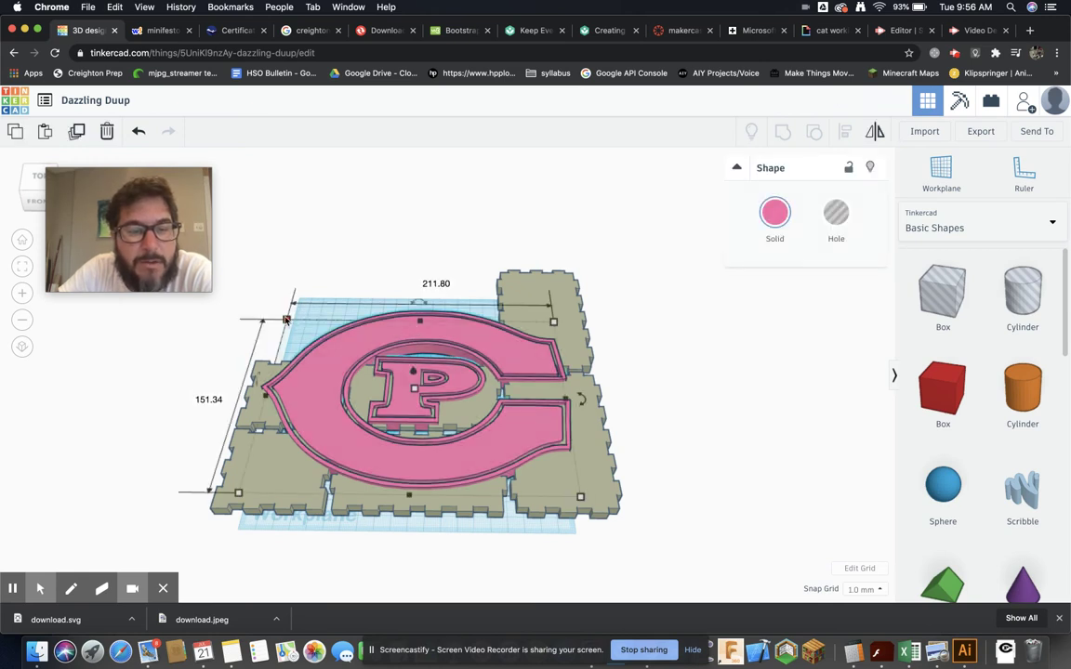
pyautogui.moveTo(286, 320); pyautogui.dragTo(419, 312)
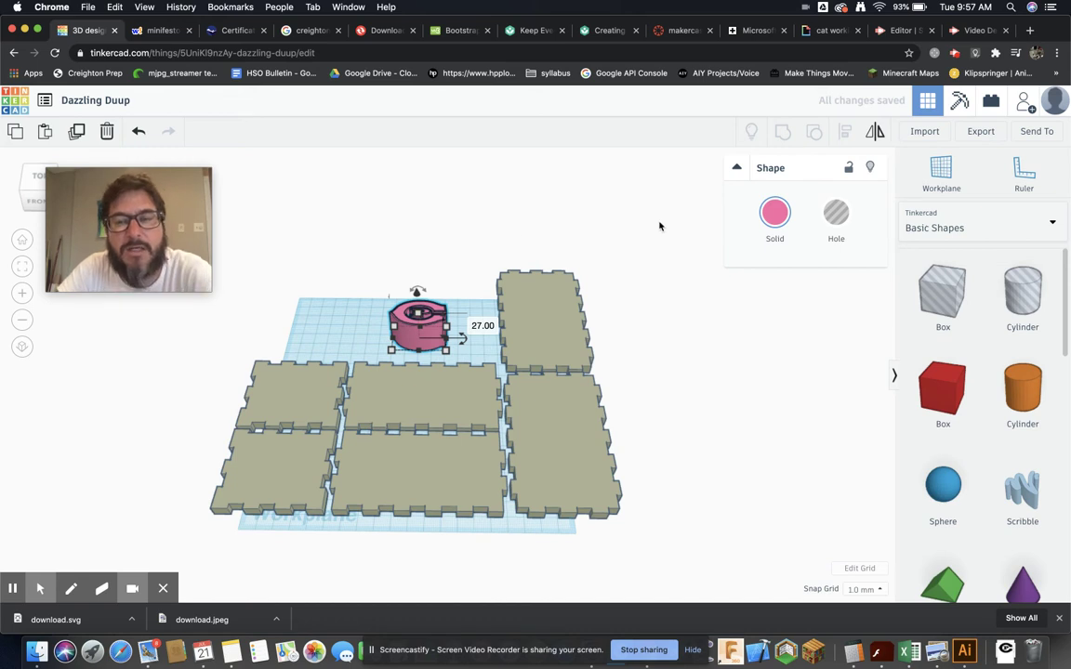
pyautogui.click(835, 218)
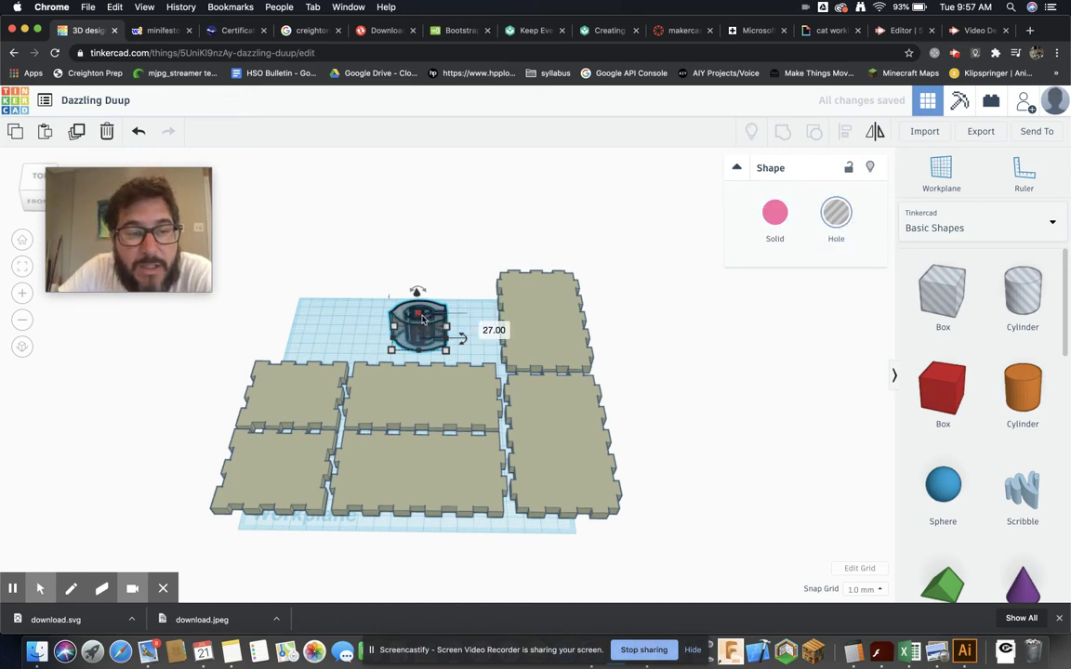
# Step: Move the logo hole onto the middle lid panel and select everything
pyautogui.moveTo(423, 319); pyautogui.dragTo(444, 364)
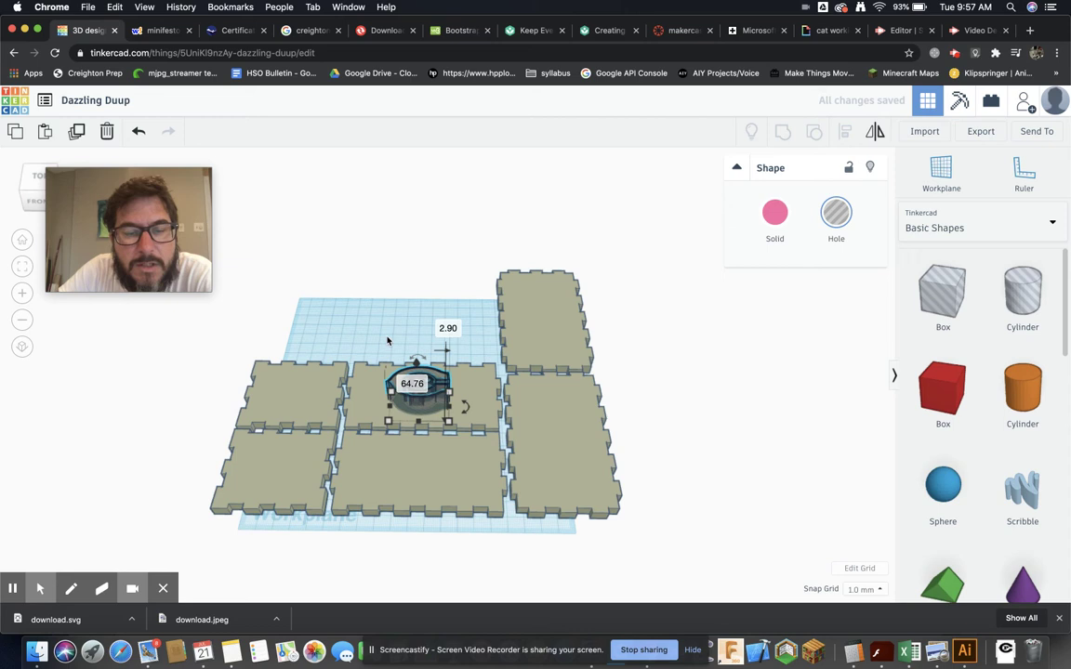
pyautogui.click(335, 281)
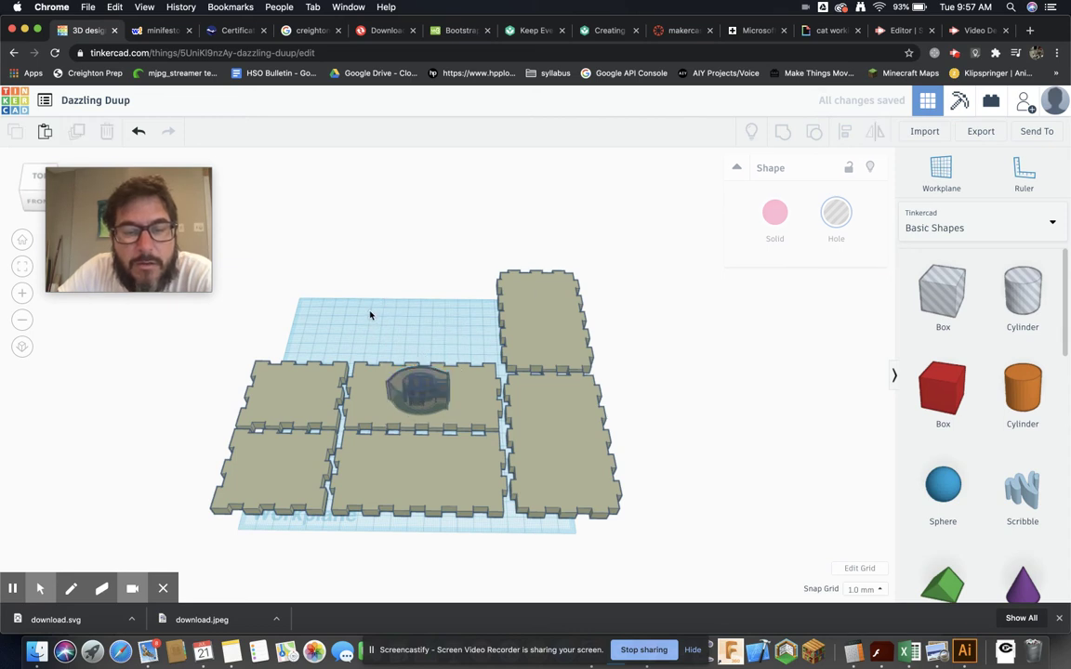
pyautogui.moveTo(301, 265); pyautogui.dragTo(638, 590)
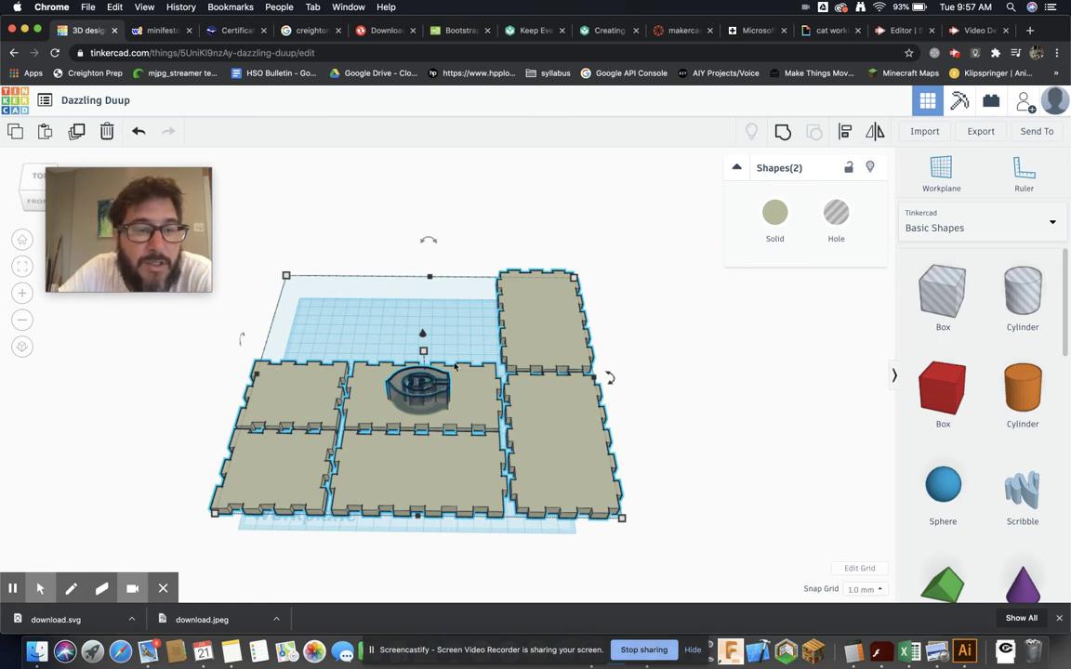
# Step: Group the panels with the logo hole and export the design as an SVG
pyautogui.click(783, 136)
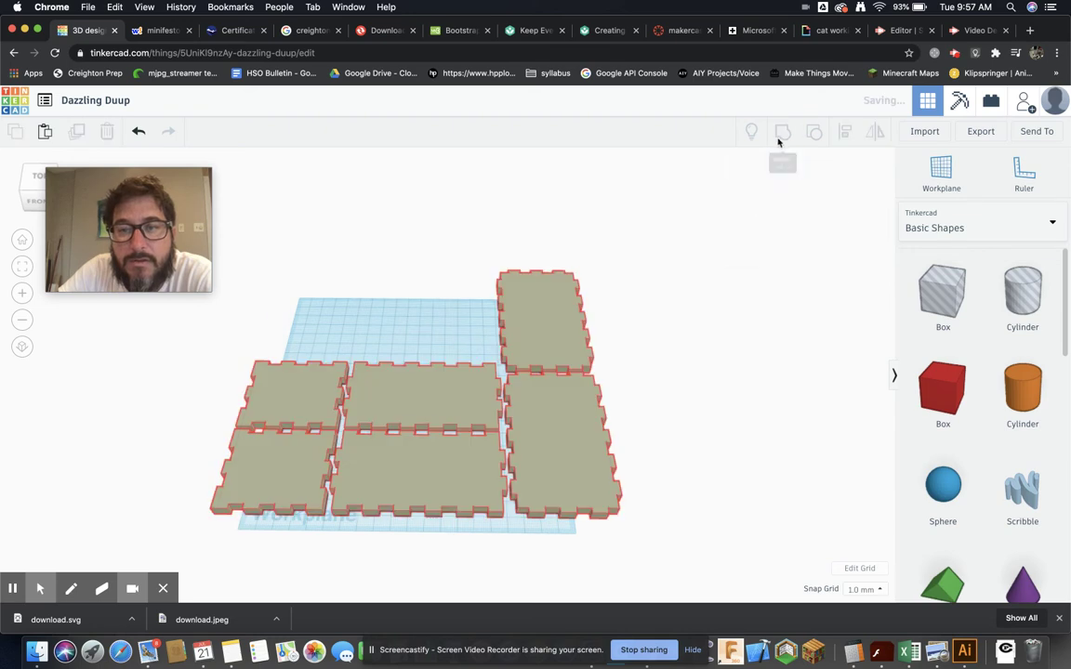
pyautogui.click(979, 133)
pyautogui.click(468, 430)
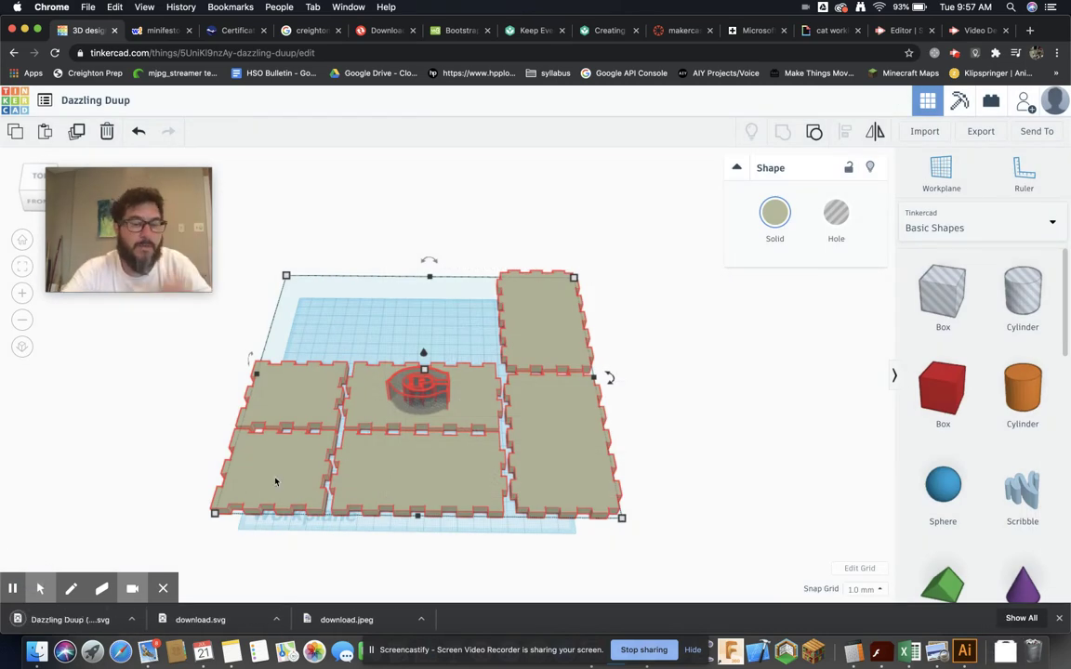
# Step: Open Dazzling Duup (2).svg from Downloads in Illustrator, maximize the window and select all artwork
pyautogui.click(37, 654)
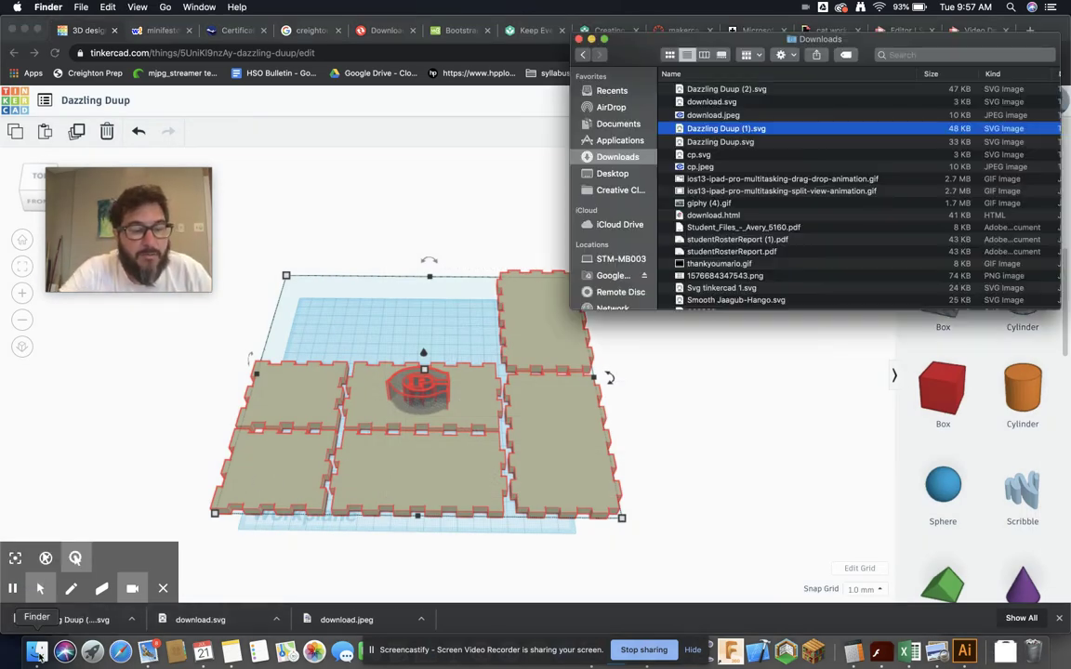
pyautogui.doubleClick(710, 90)
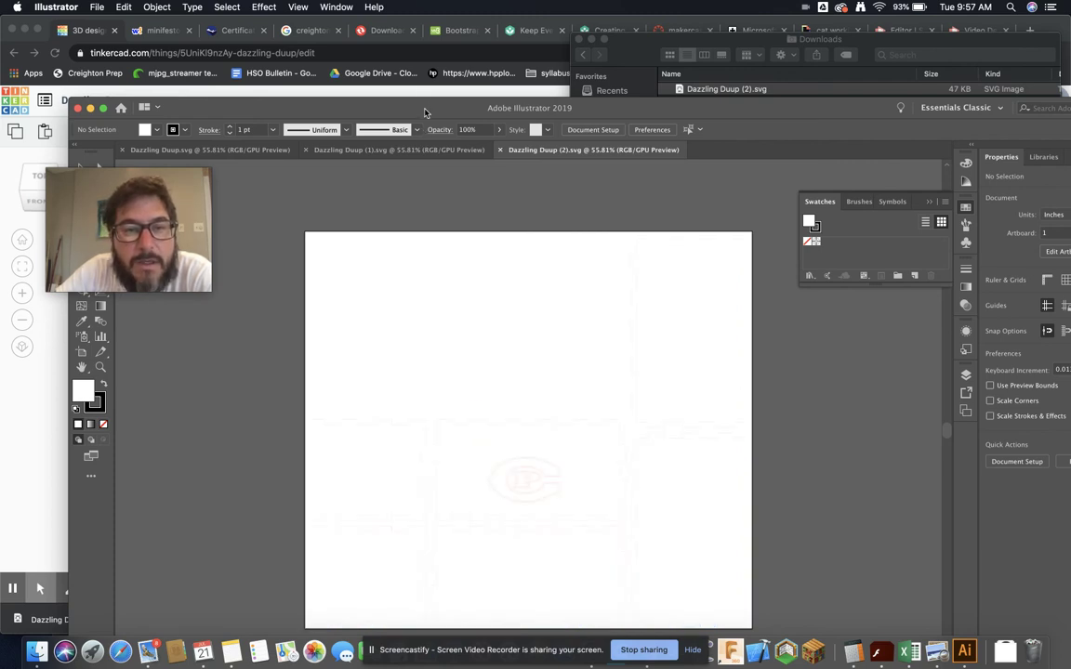
pyautogui.doubleClick(382, 104)
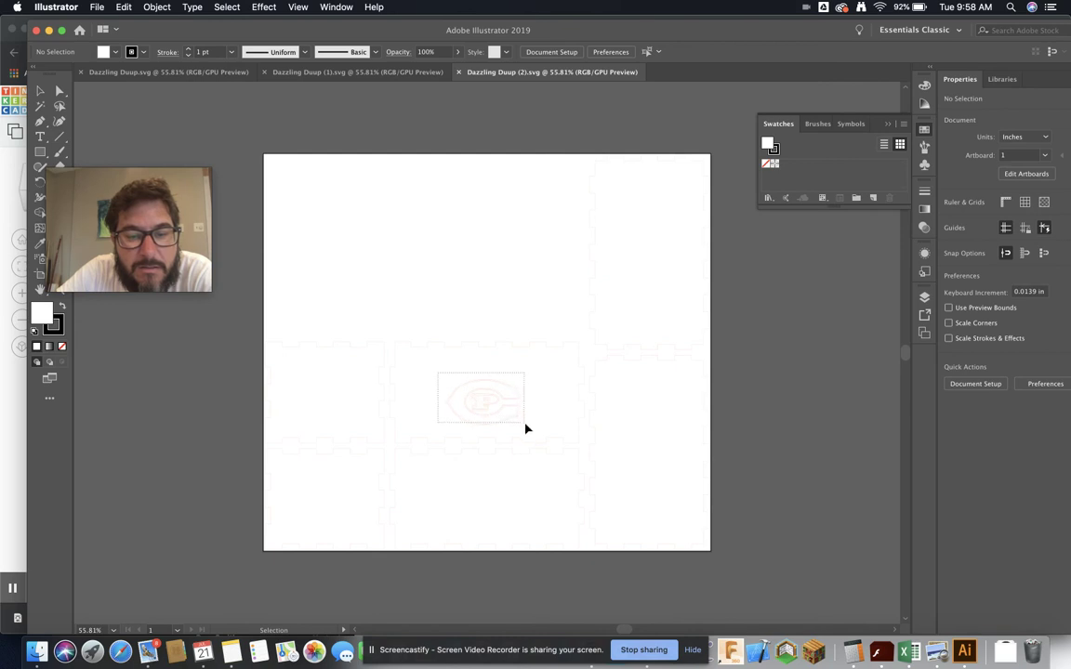
pyautogui.press('super+a')
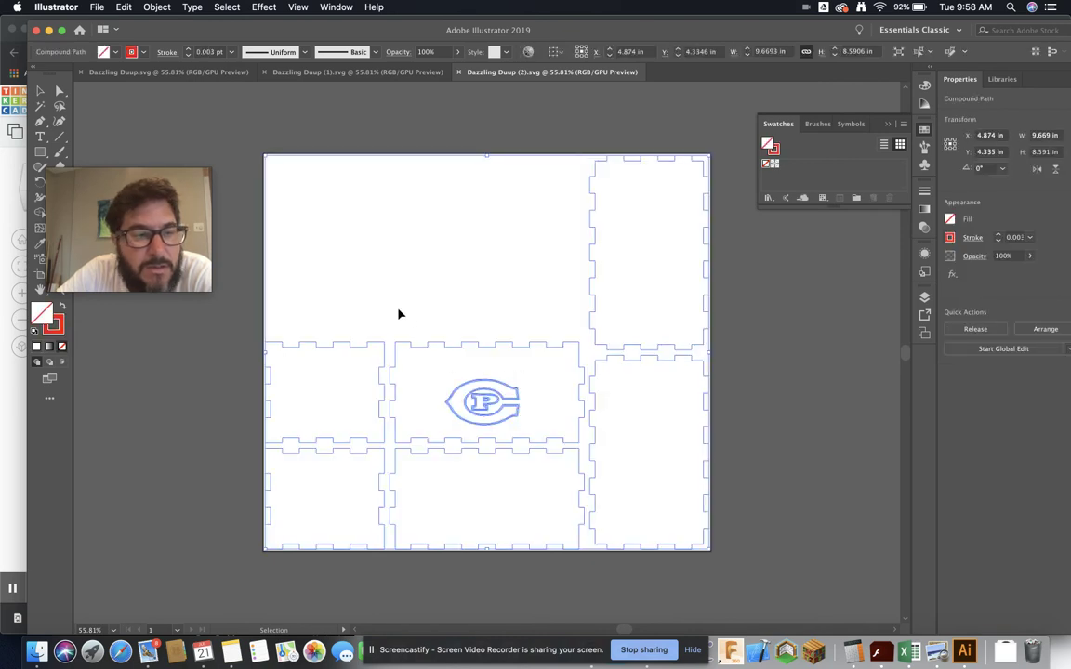
# Step: Select only the CP logo paths and set their stroke colour to RGB 0, 0, 255
pyautogui.press('a')
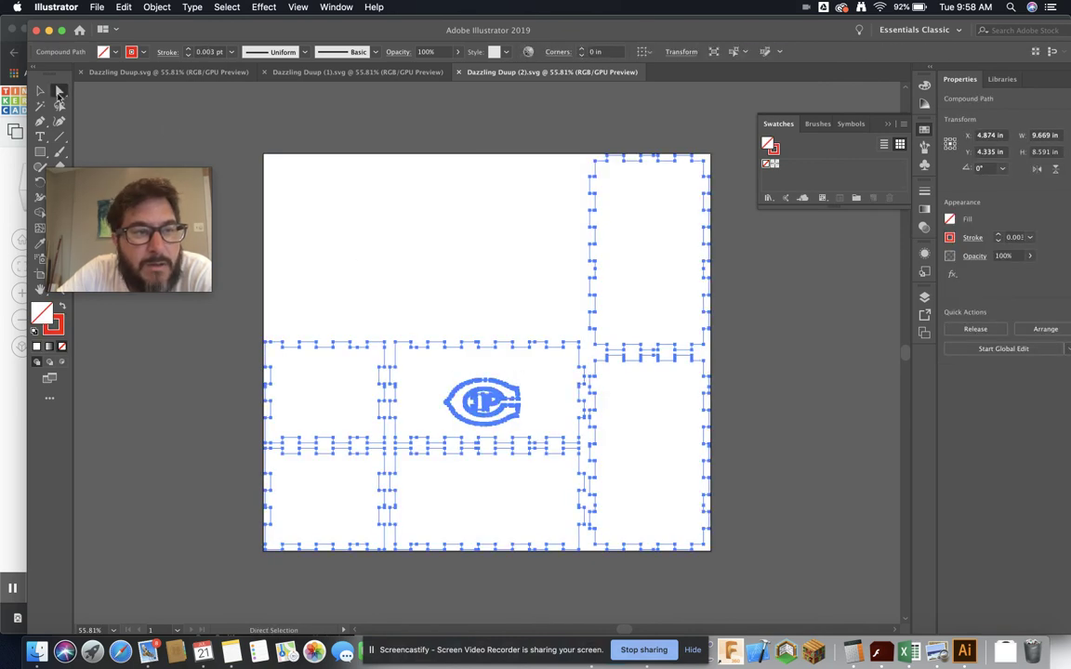
pyautogui.moveTo(430, 371); pyautogui.dragTo(544, 434)
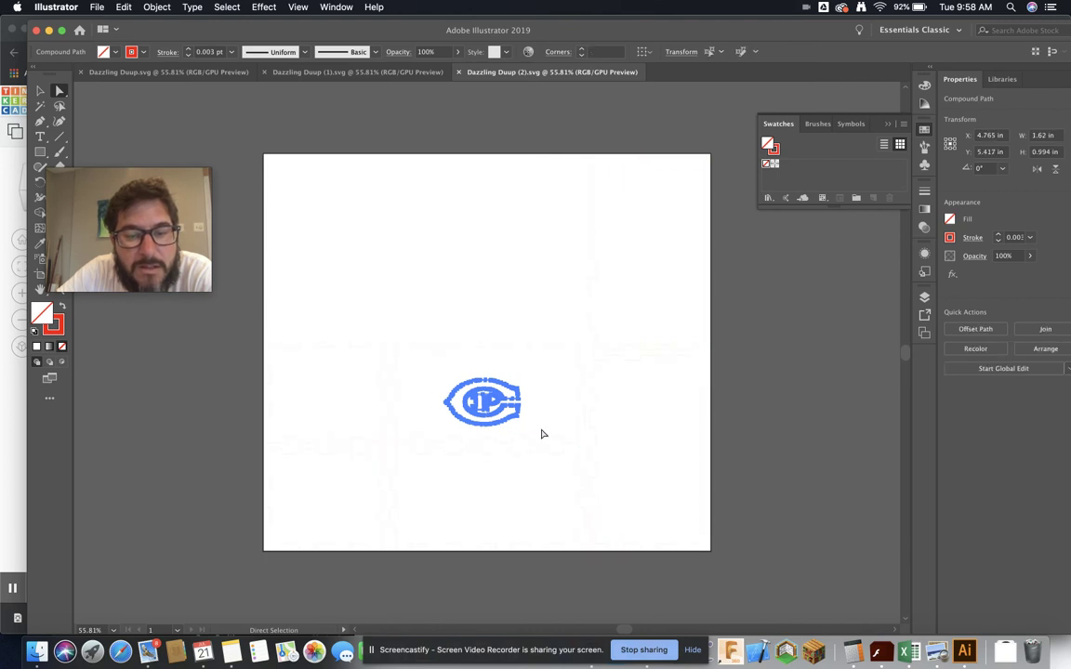
pyautogui.click(951, 238)
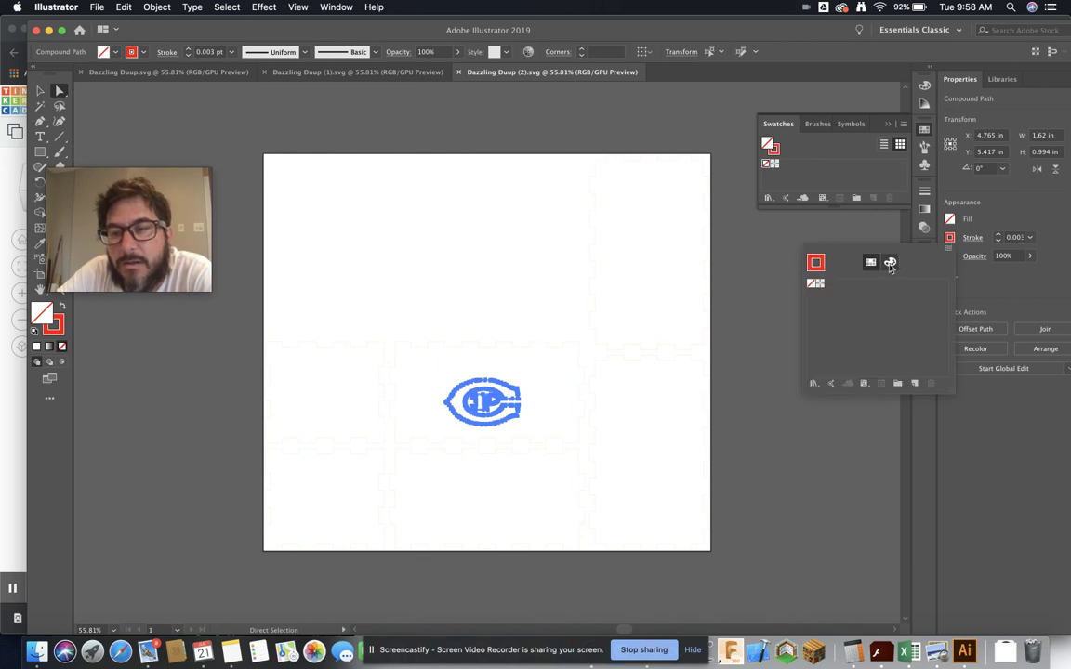
pyautogui.click(890, 262)
pyautogui.click(933, 286)
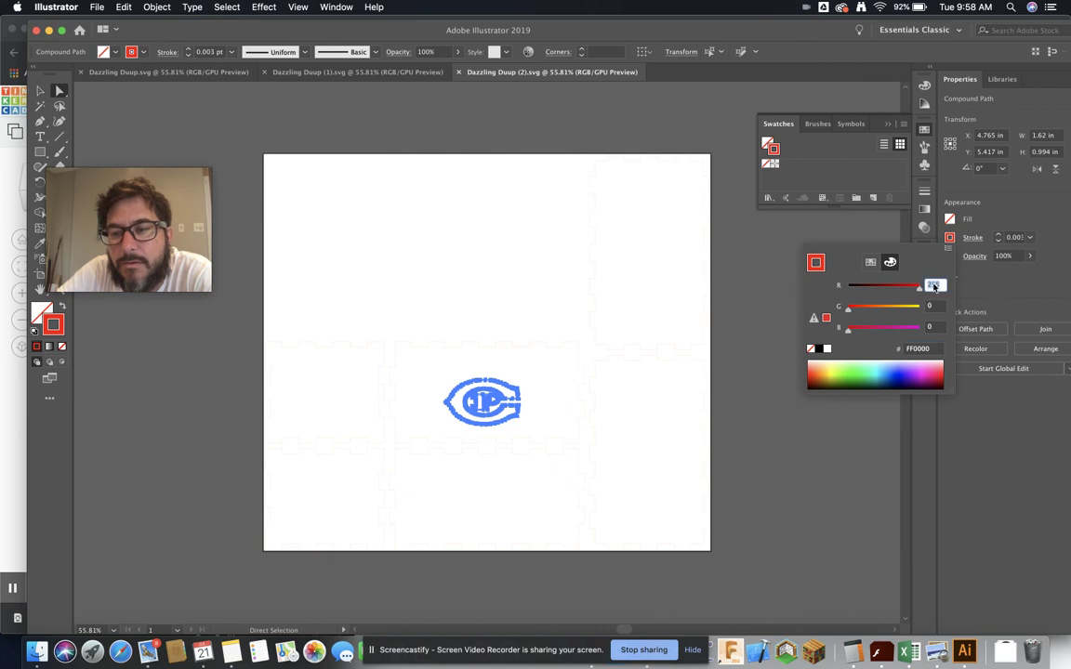
pyautogui.write('0')
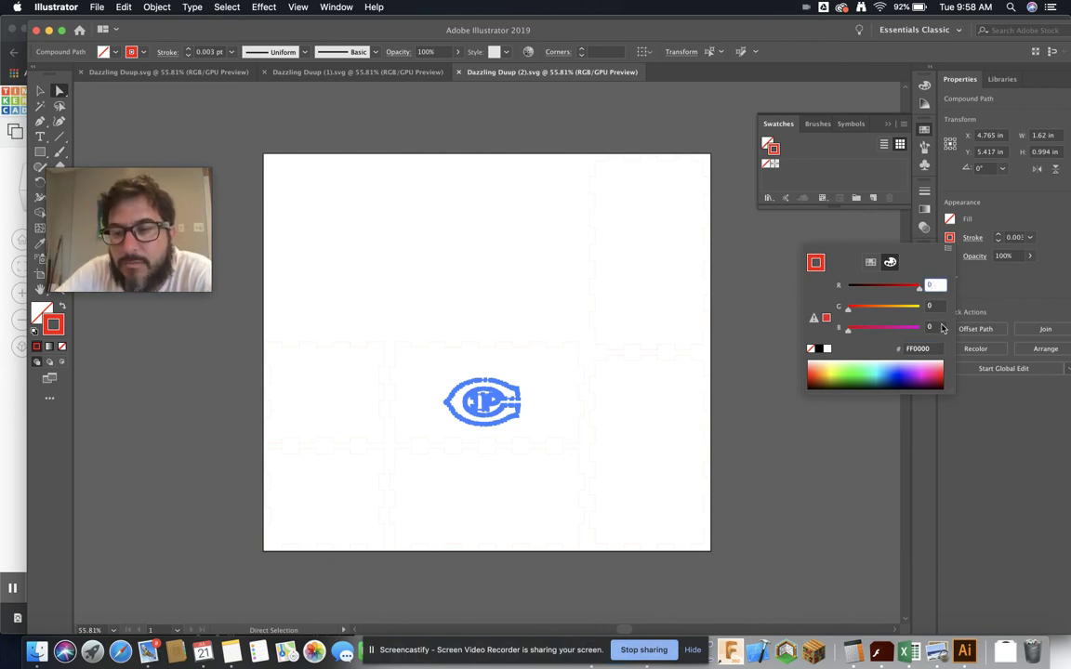
pyautogui.click(935, 328)
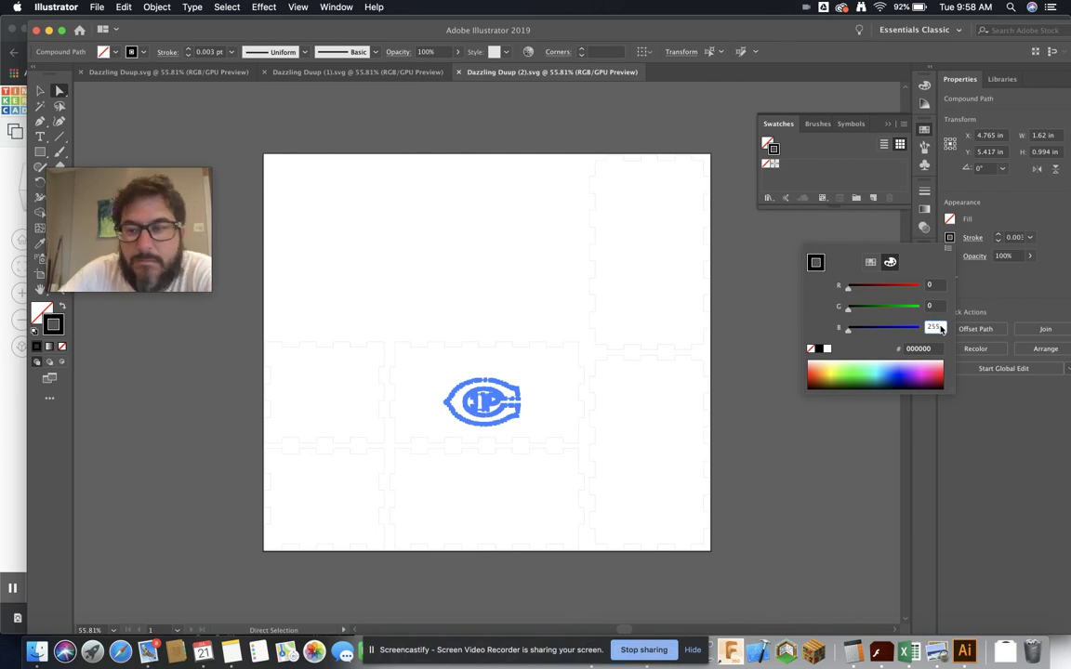
pyautogui.write('255')
pyautogui.press('Return')
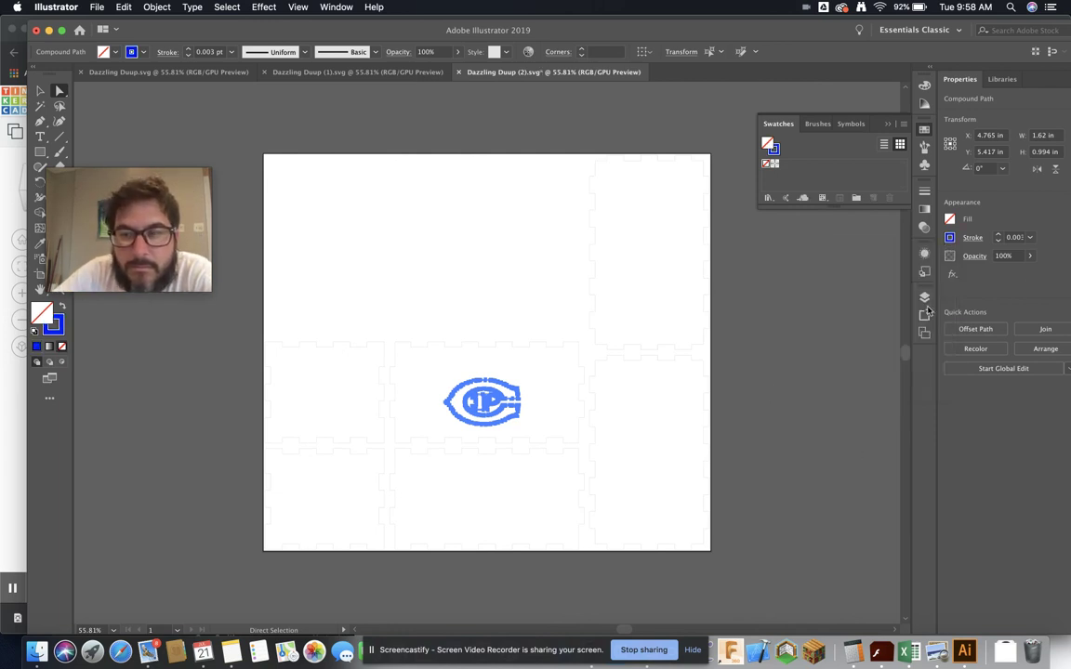
# Step: Set the logo's stroke weight to 0.028 pt and deselect to check it
pyautogui.click(1016, 238)
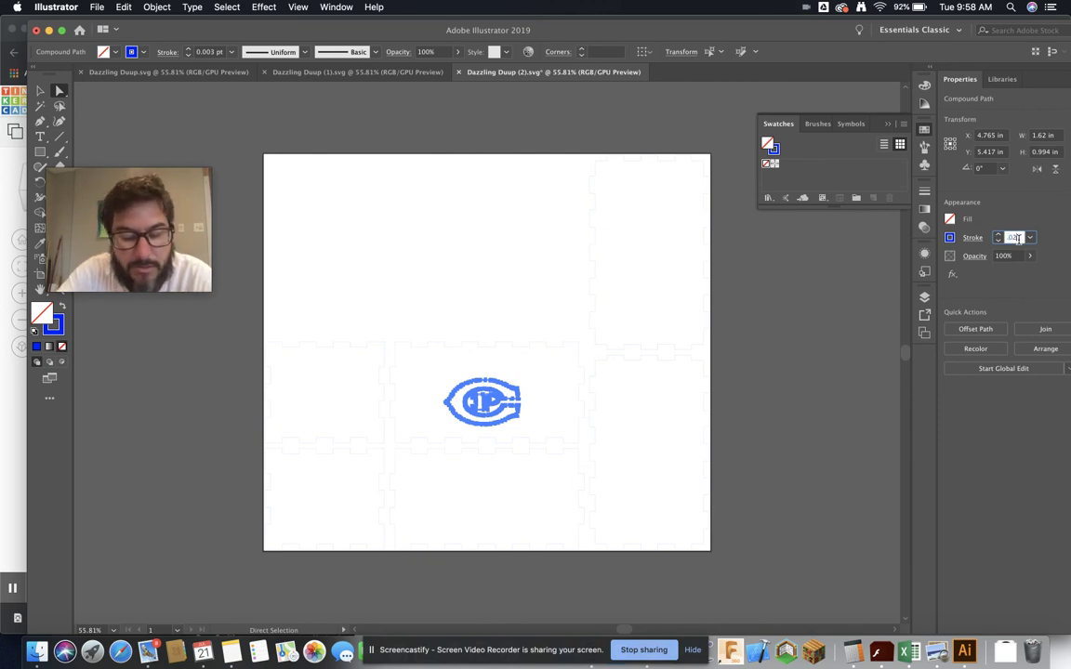
pyautogui.write('.028')
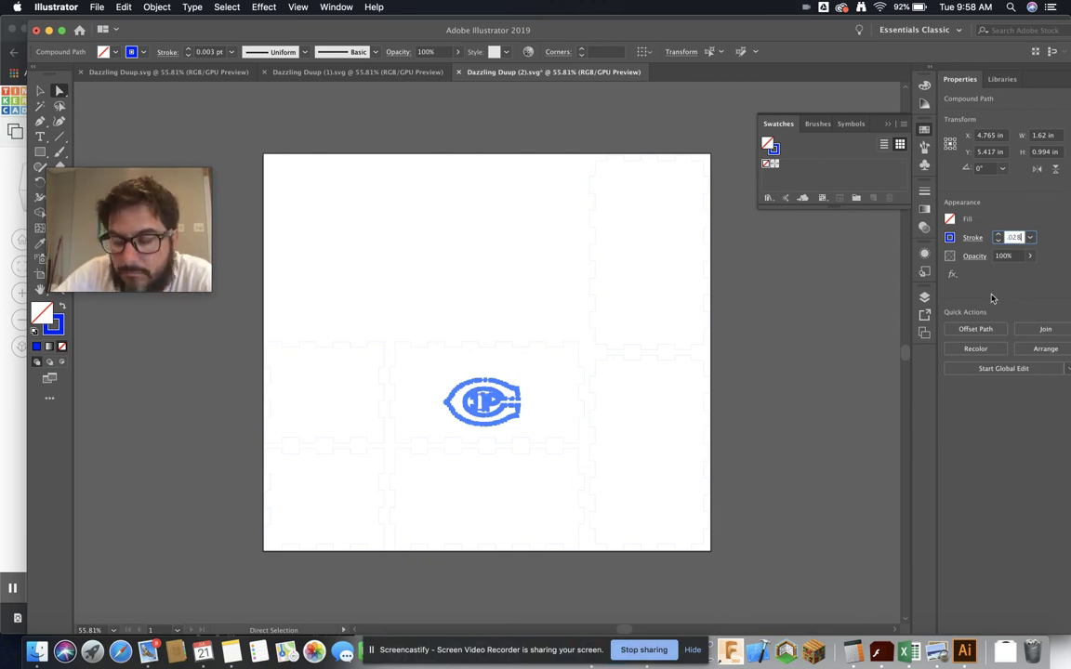
pyautogui.click(535, 376)
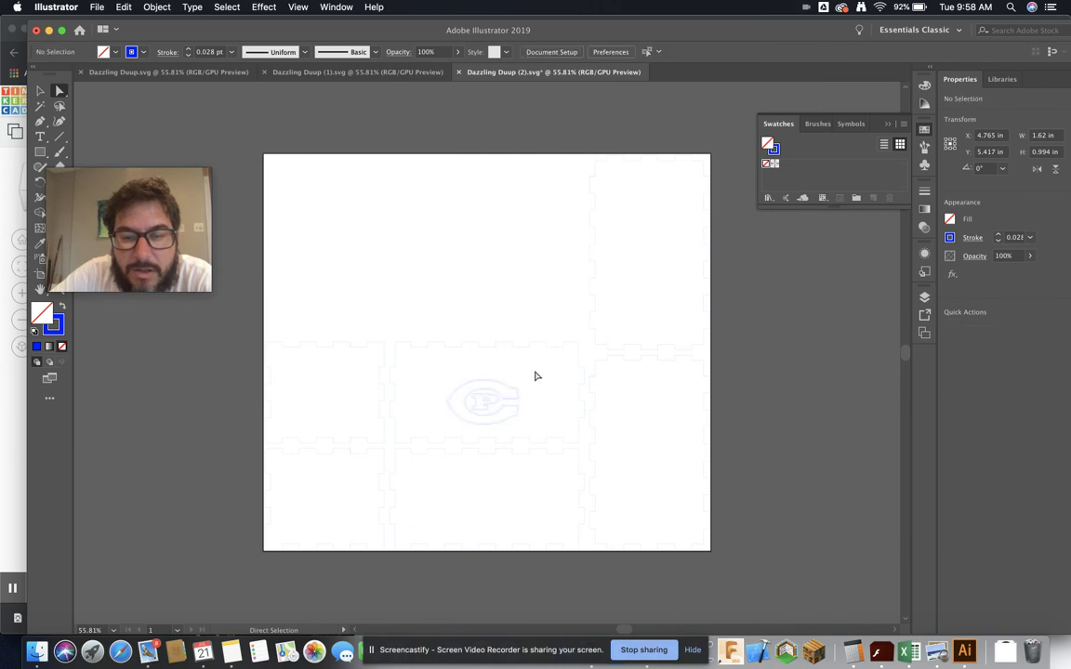